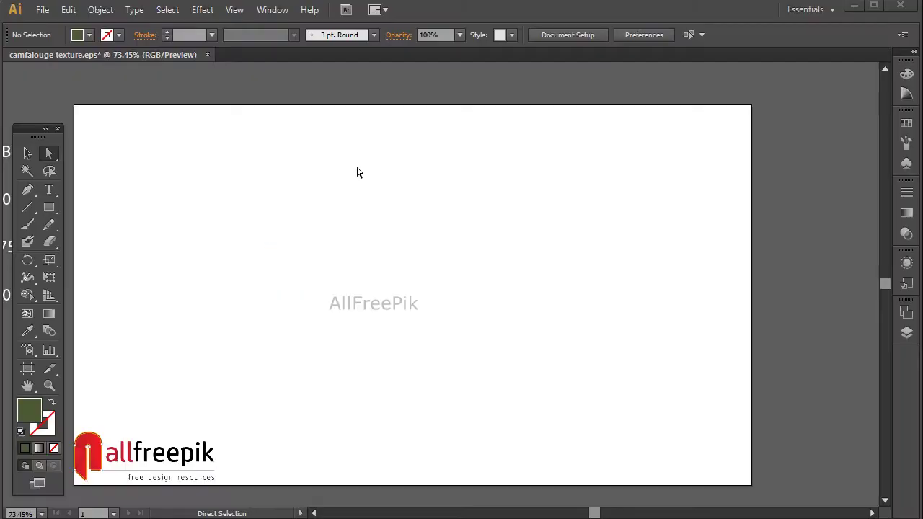
# Step: Draw a large rectangle across most of the artboard, then pan to the RGB colour notes
pyautogui.click(50, 209)
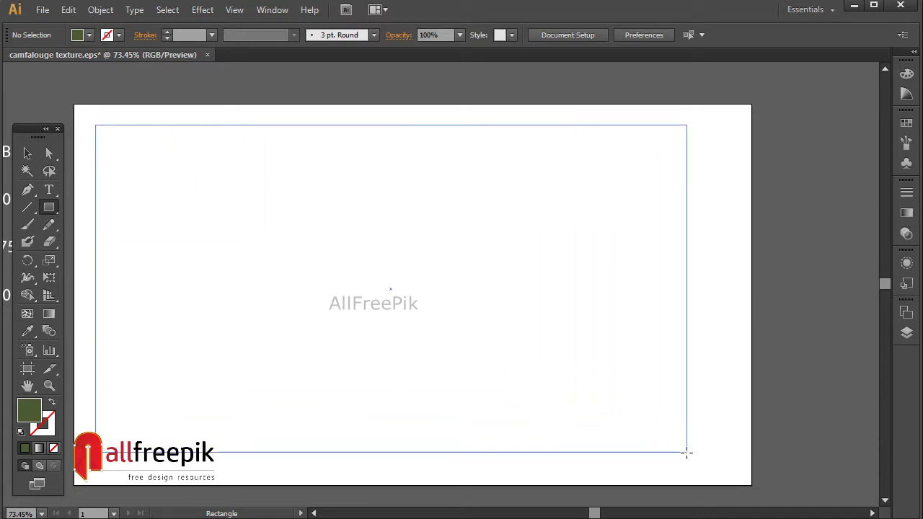
pyautogui.moveTo(165, 174); pyautogui.dragTo(686, 452)
pyautogui.click(28, 153)
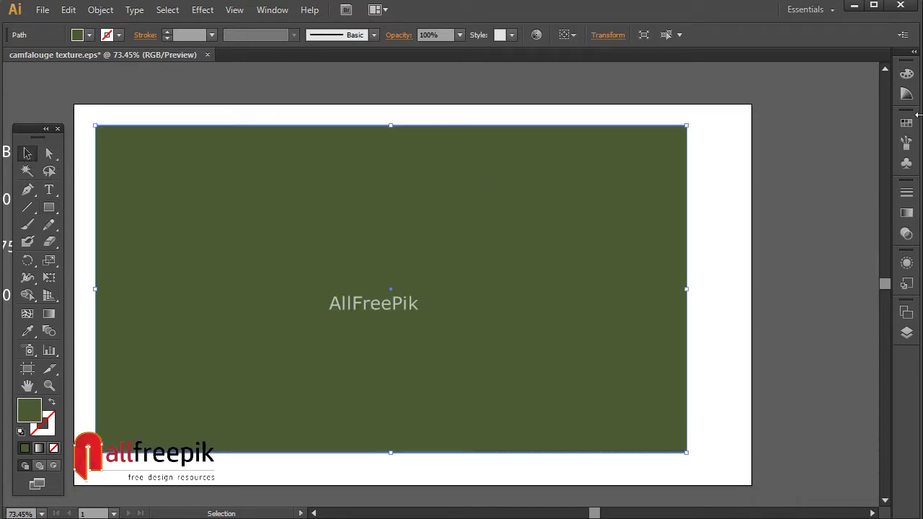
pyautogui.press('space')
pyautogui.moveTo(277, 234)
pyautogui.mouseDown()
pyautogui.moveTo(501, 228)
pyautogui.moveTo(491, 230)
pyautogui.mouseUp()
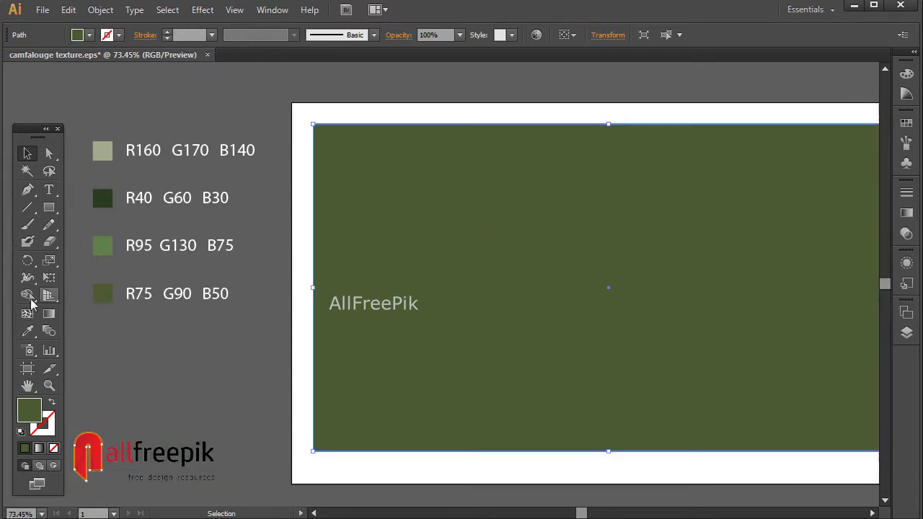
# Step: Fill the rectangle with the R75 G90 B50 (4B5A32) swatch colour and verify it in the Color panel
pyautogui.click(28, 330)
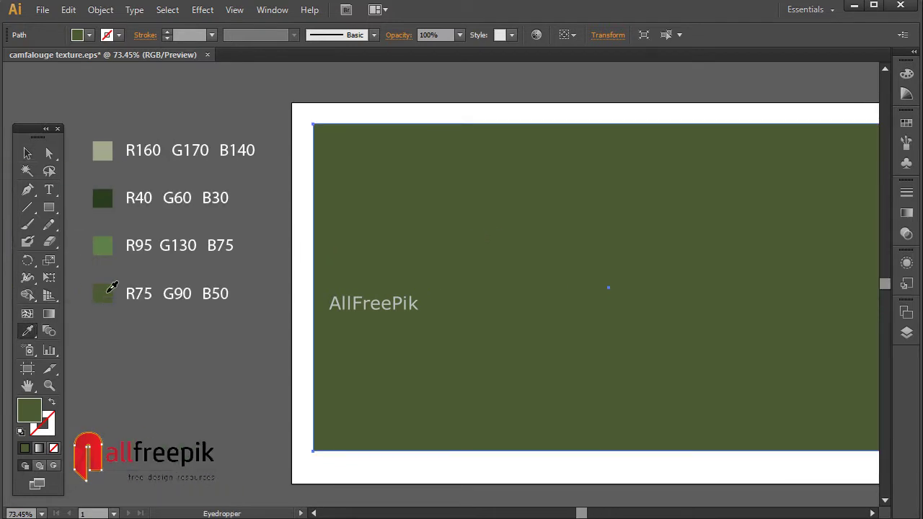
pyautogui.click(27, 153)
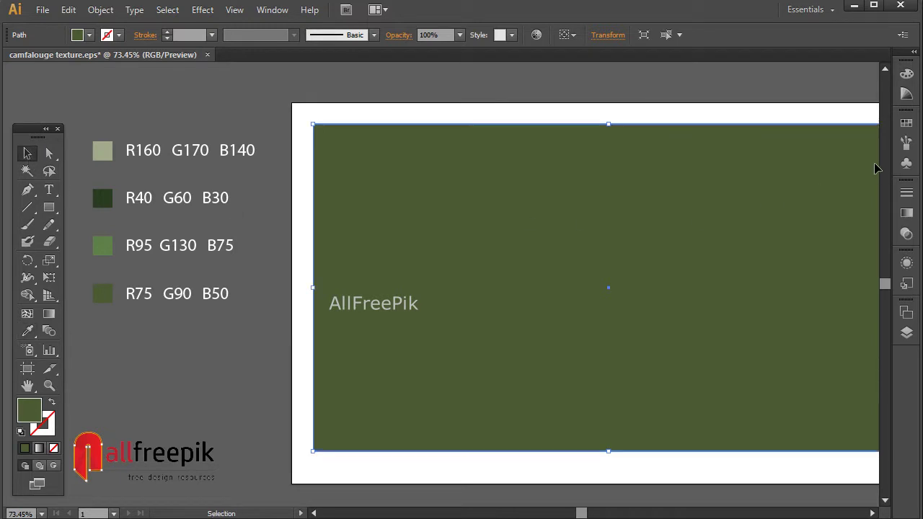
pyautogui.click(903, 77)
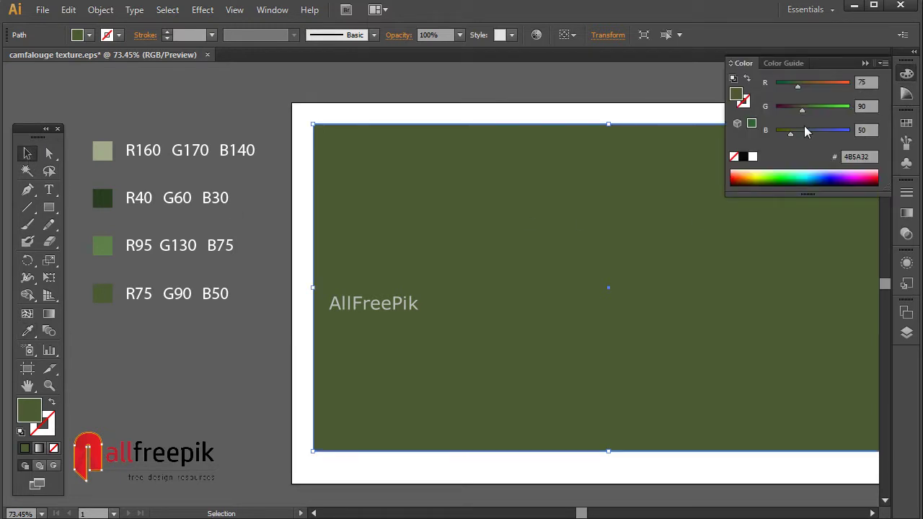
pyautogui.click(667, 110)
pyautogui.click(865, 63)
# Step: Pan back to the artboard and reselect the green rectangle
pyautogui.moveTo(633, 235); pyautogui.dragTo(428, 253)
pyautogui.click(453, 219)
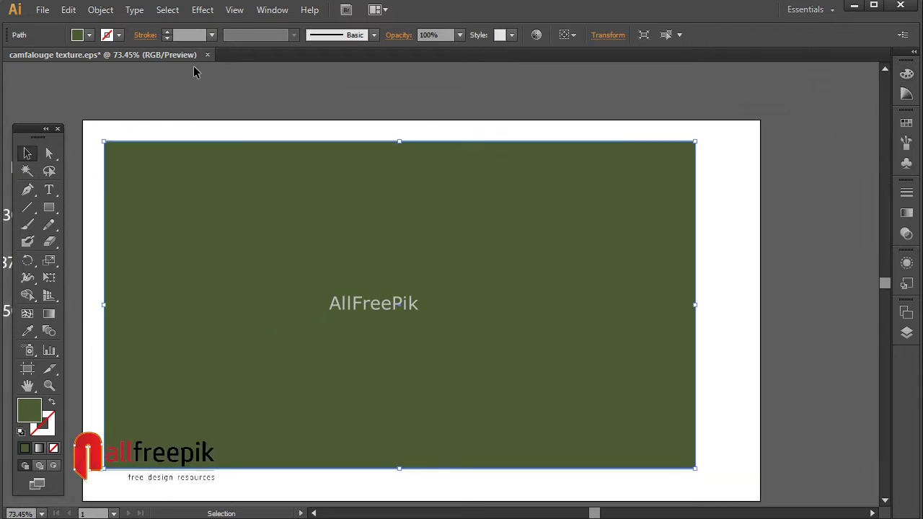
pyautogui.click(201, 10)
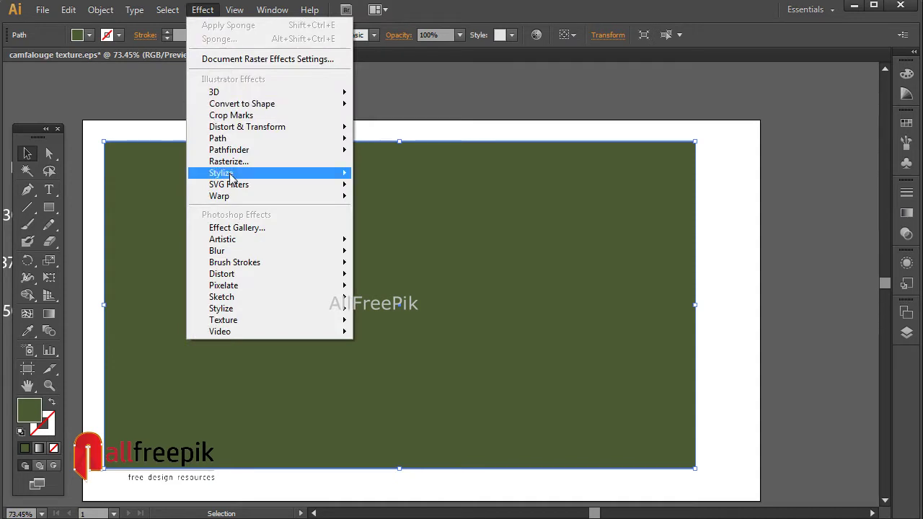
pyautogui.moveTo(245, 240)
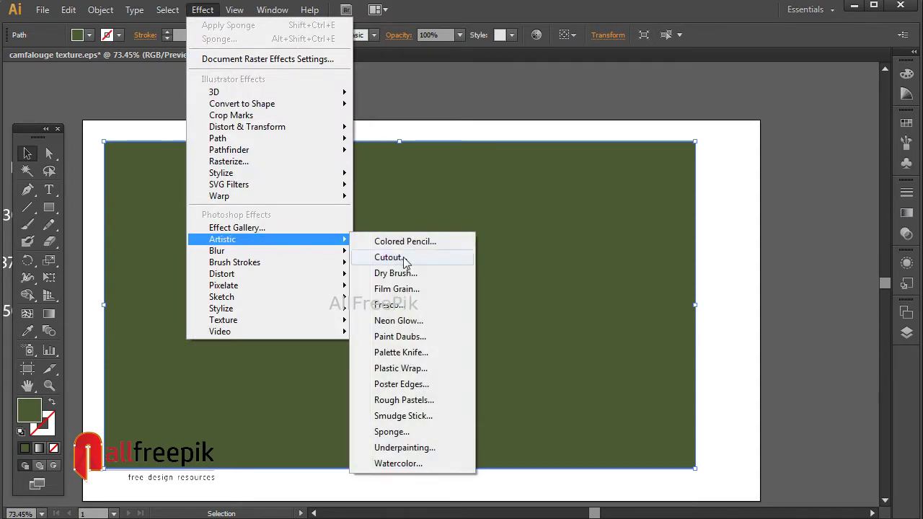
# Step: Apply Artistic > Sponge with Brush Size 10, Definition 25 and Smoothness 15 to the rectangle
pyautogui.click(393, 432)
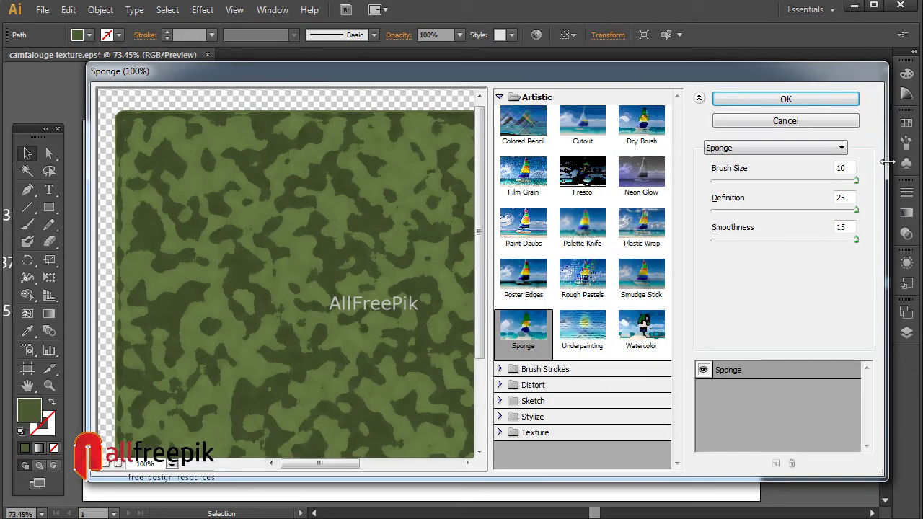
pyautogui.click(820, 98)
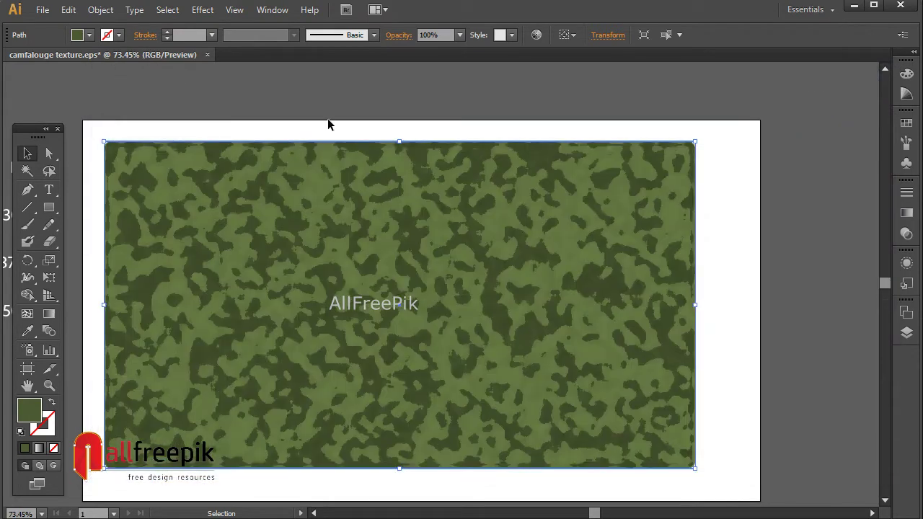
pyautogui.click(328, 120)
pyautogui.click(358, 188)
pyautogui.click(101, 10)
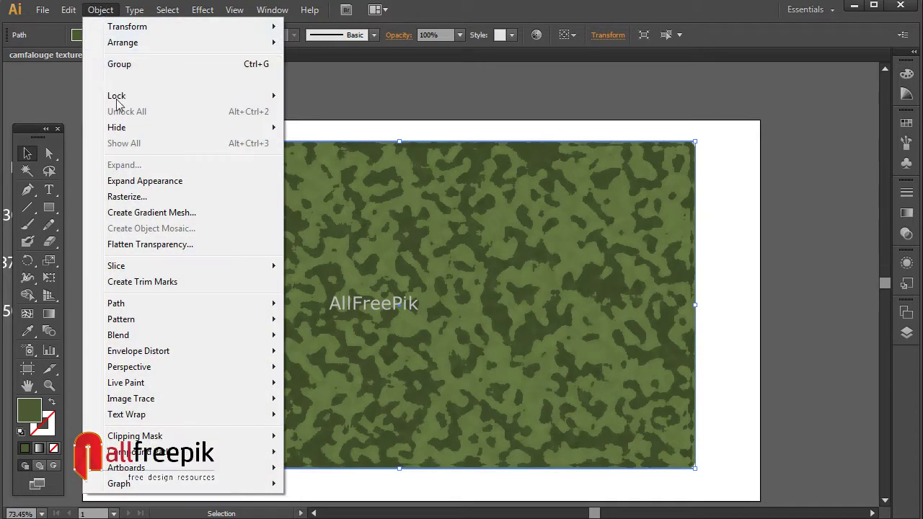
# Step: Expand the Sponge appearance into an embedded image
pyautogui.click(152, 183)
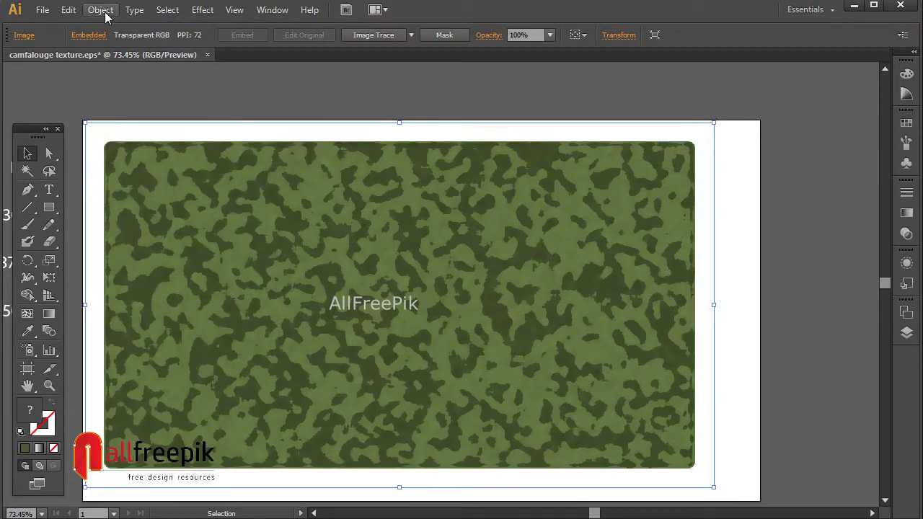
pyautogui.click(101, 10)
pyautogui.click(401, 97)
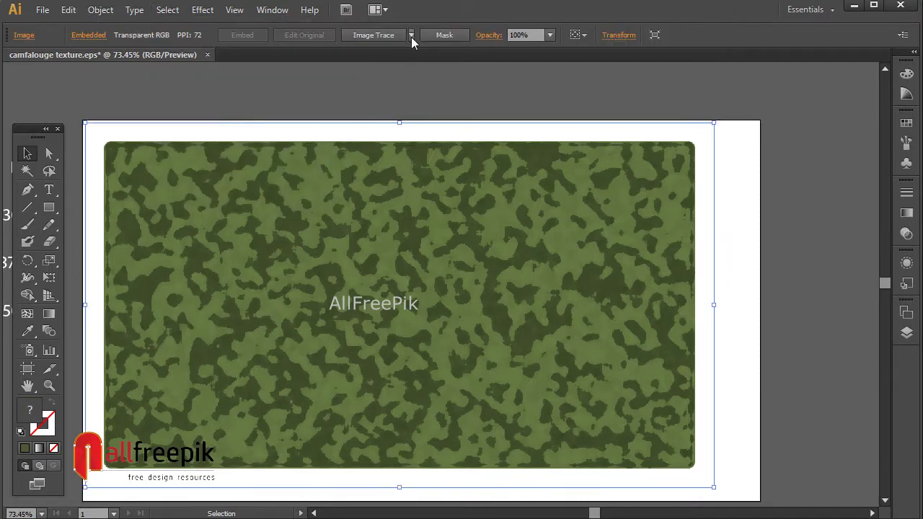
# Step: Image Trace the camouflage with the 3 Colors preset and expand it into vector paths
pyautogui.click(411, 36)
pyautogui.click(437, 119)
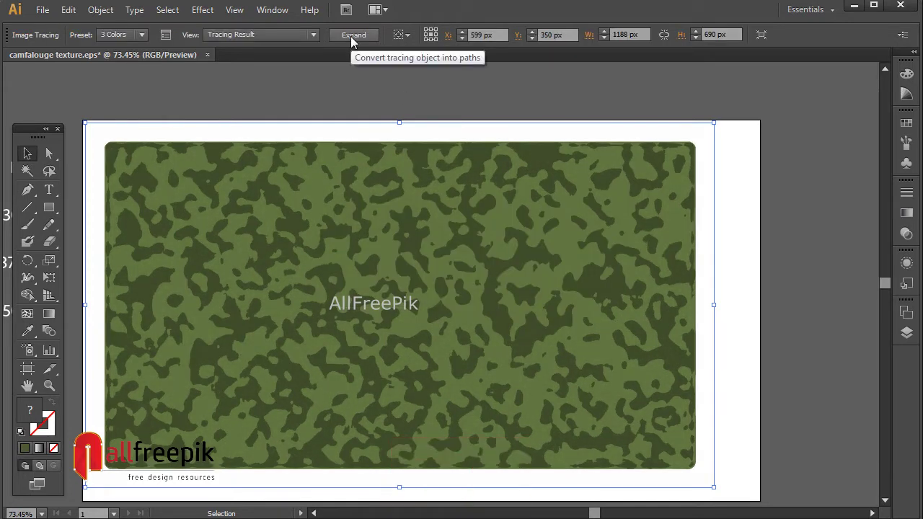
pyautogui.click(352, 37)
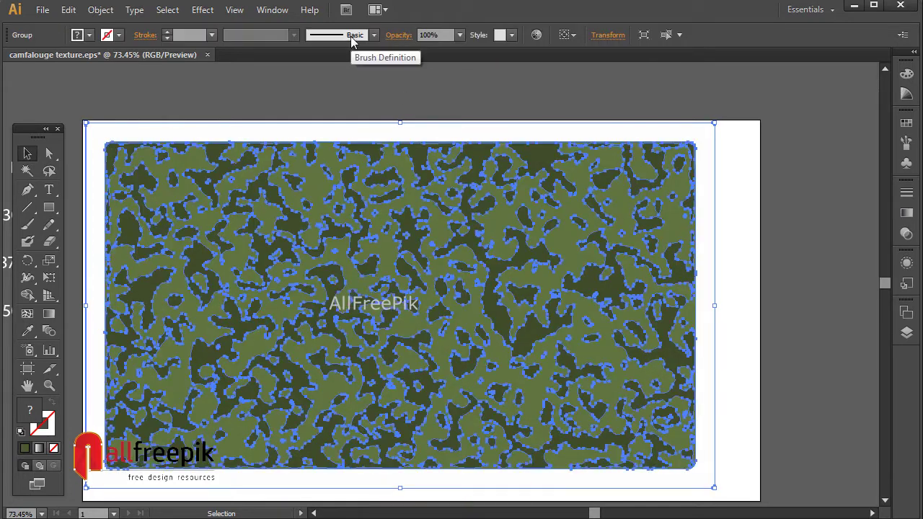
# Step: Paste a copy of the light-green compound shape in place and drag it down the artboard
pyautogui.click(244, 90)
pyautogui.click(49, 153)
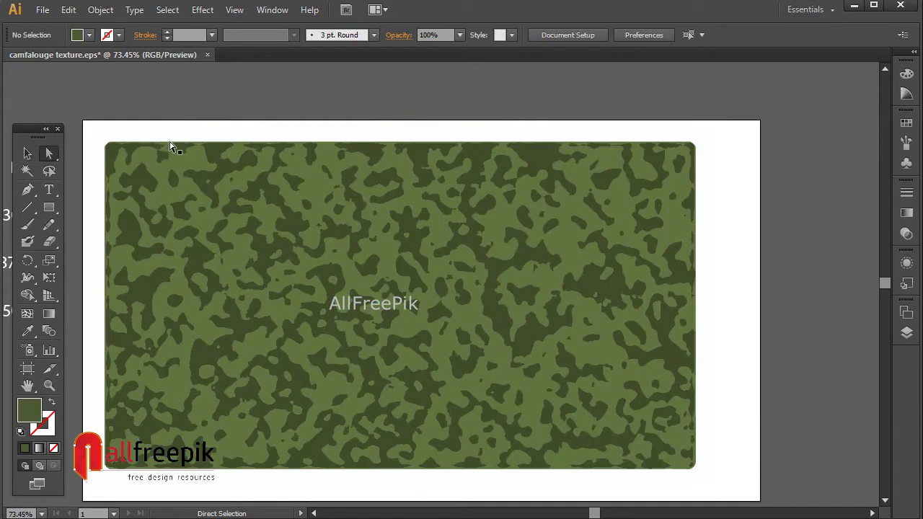
pyautogui.click(184, 138)
pyautogui.click(70, 12)
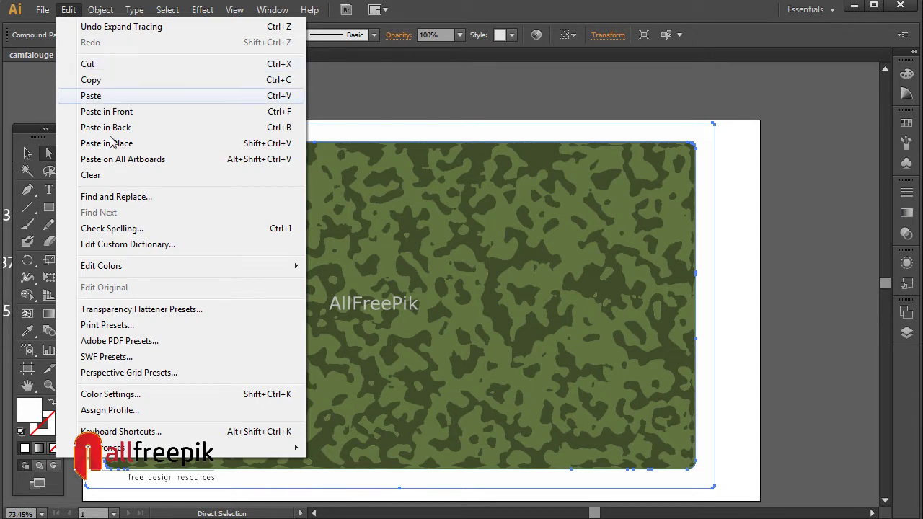
pyautogui.click(117, 179)
pyautogui.press('v')
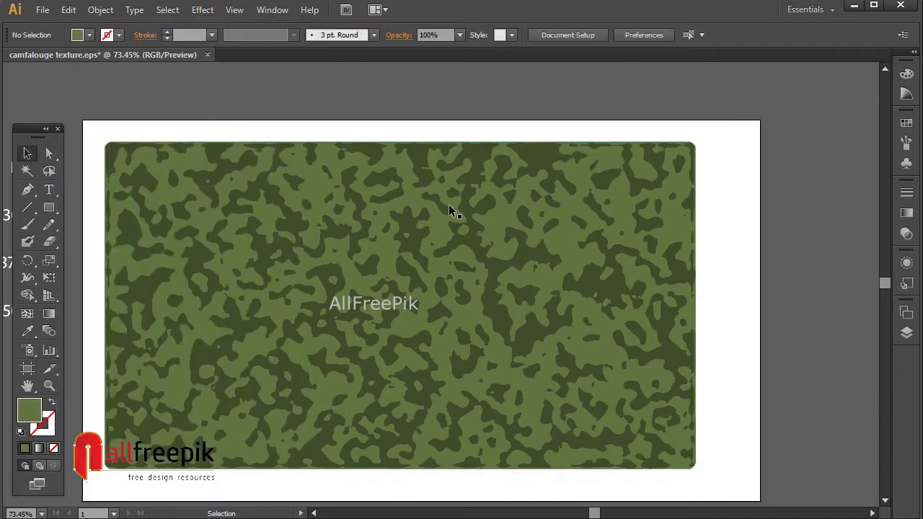
pyautogui.click(491, 232)
pyautogui.moveTo(491, 231); pyautogui.dragTo(493, 352)
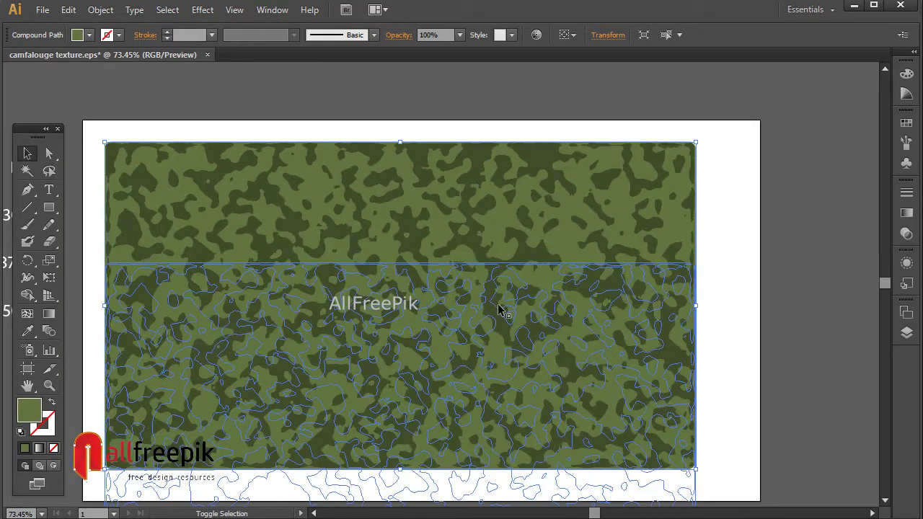
# Step: Move the light-green compound shape further down, zooming out to follow it
pyautogui.click(418, 160)
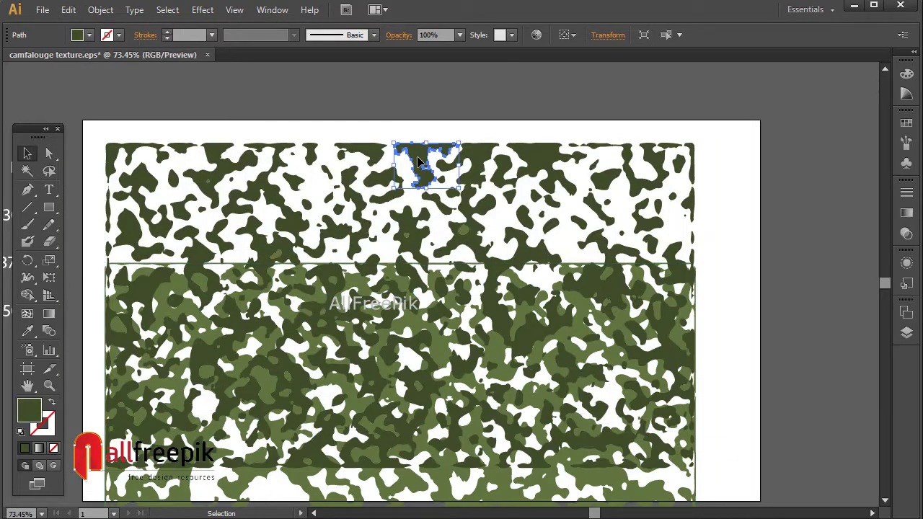
pyautogui.click(422, 117)
pyautogui.moveTo(488, 283); pyautogui.dragTo(488, 166)
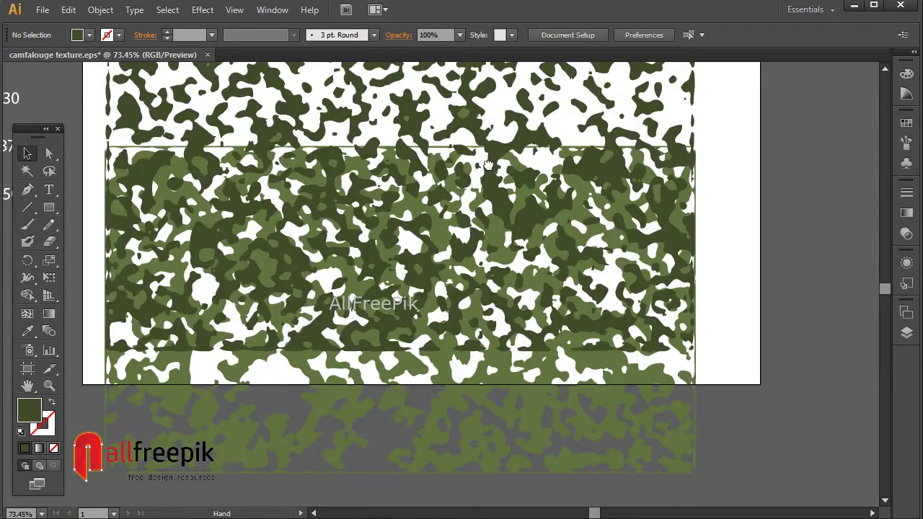
pyautogui.click(310, 369)
pyautogui.hotkey('ctrl', '-')
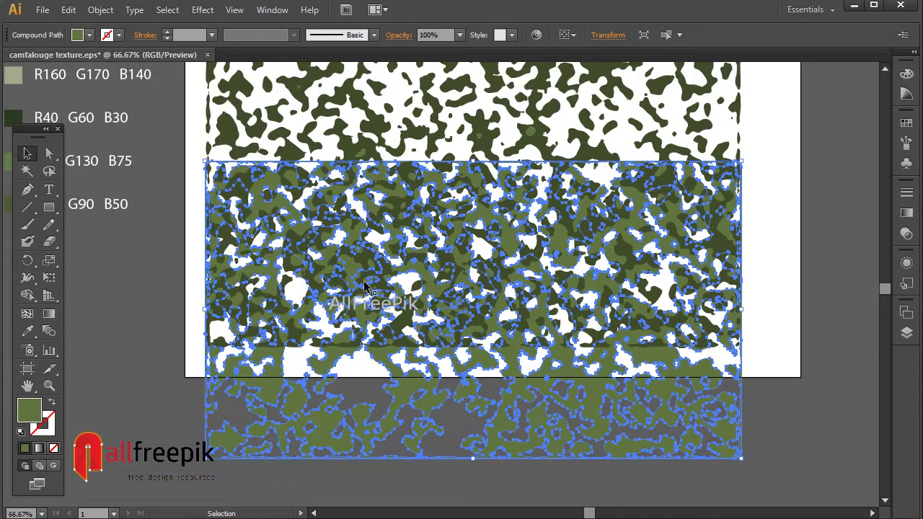
pyautogui.scroll(-2, 366, 287)
pyautogui.moveTo(363, 340); pyautogui.dragTo(363, 494)
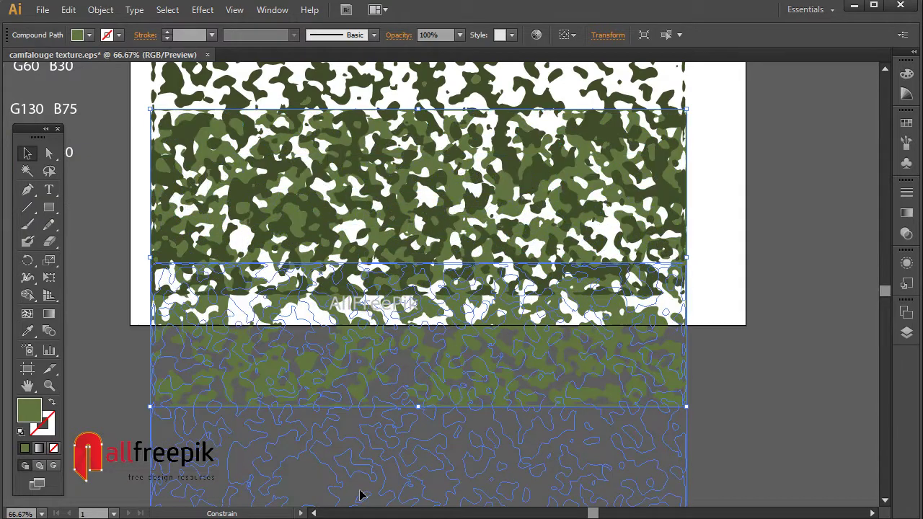
# Step: Delete the leftover traced copy and bring the whole texture into view
pyautogui.moveTo(376, 96); pyautogui.dragTo(376, 215)
pyautogui.scroll(-3, 375, 215)
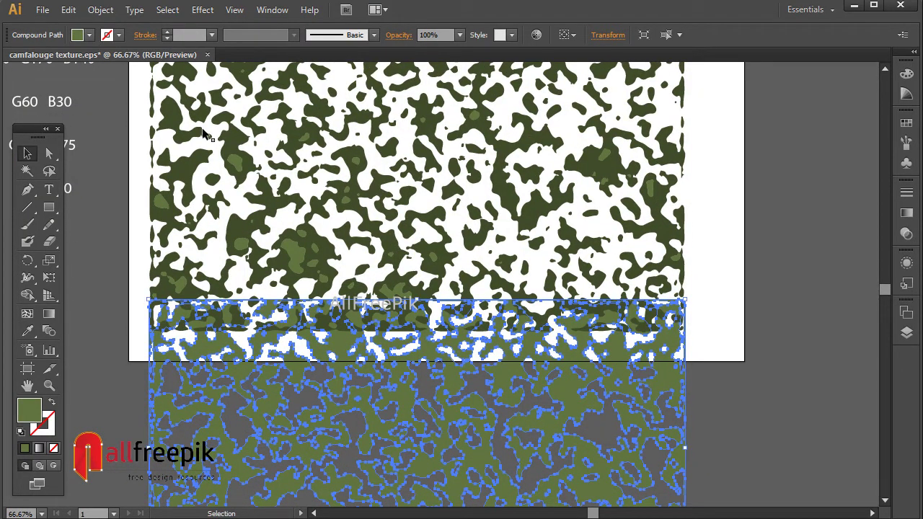
pyautogui.click(94, 11)
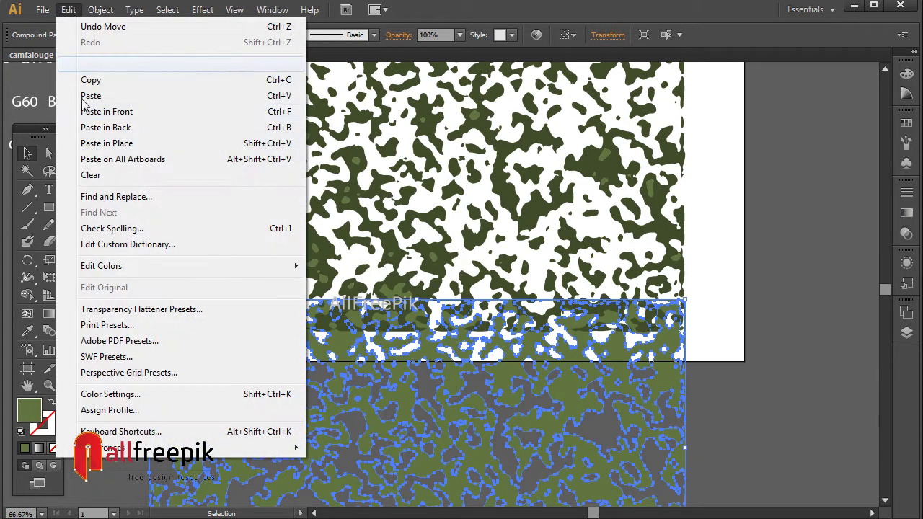
pyautogui.click(109, 175)
pyautogui.moveTo(306, 181); pyautogui.dragTo(310, 230)
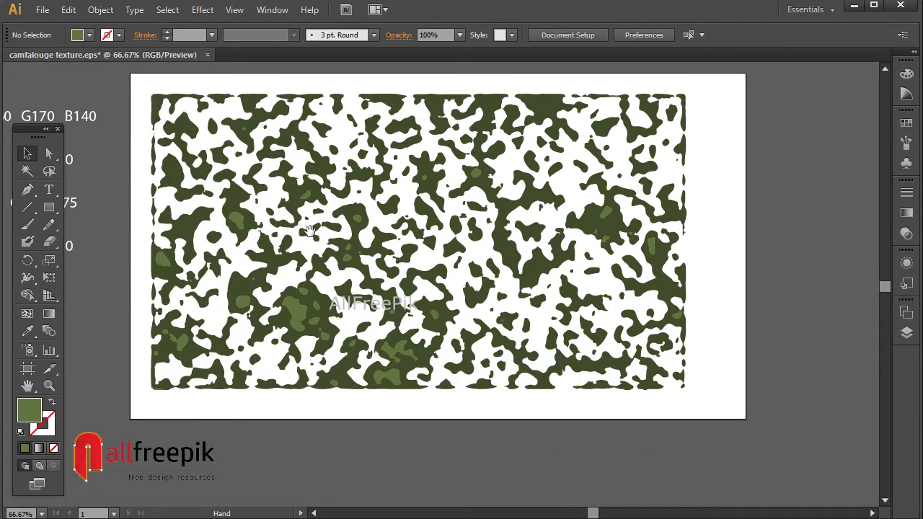
# Step: Select all light-green patches via Select > Same > Fill Color and clear them
pyautogui.click(224, 321)
pyautogui.click(203, 10)
pyautogui.moveTo(186, 149)
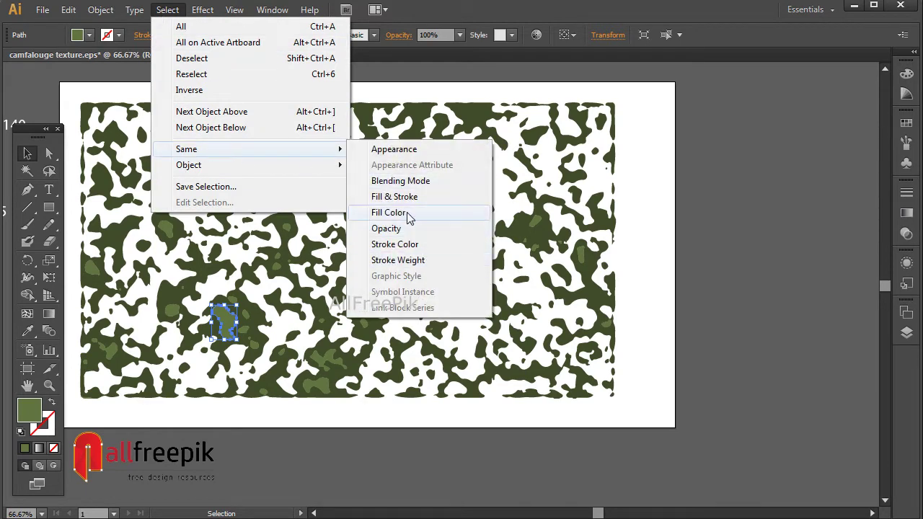
pyautogui.click(389, 213)
pyautogui.click(69, 10)
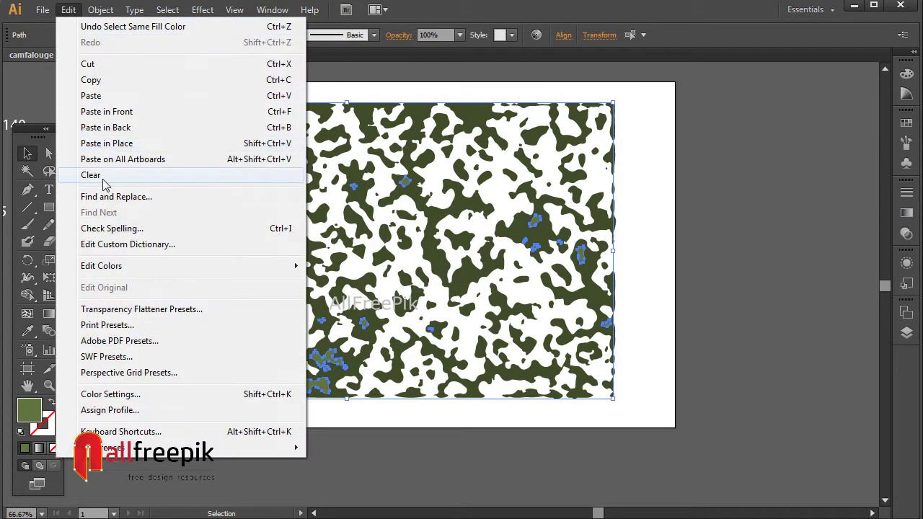
pyautogui.click(104, 177)
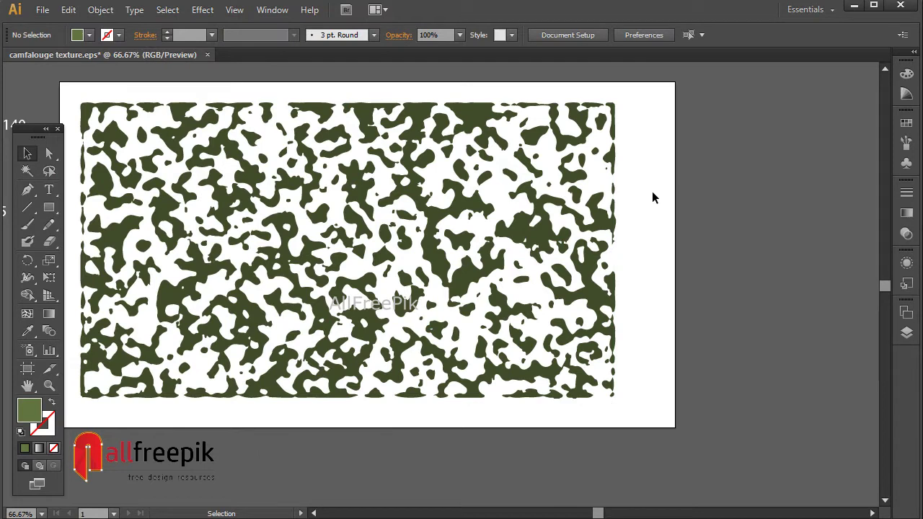
pyautogui.click(157, 142)
pyautogui.moveTo(187, 137); pyautogui.dragTo(203, 137)
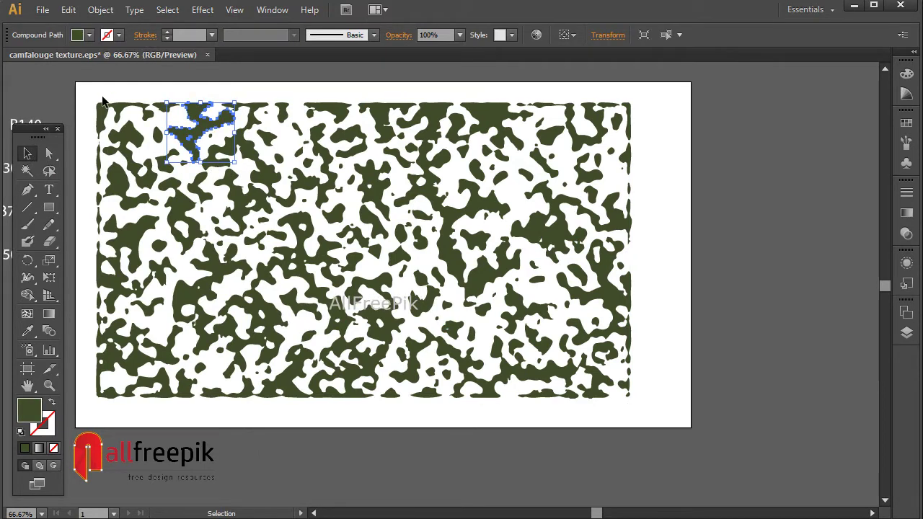
# Step: Simplify all camouflage paths at 86% Curve Precision and 164° Angle Threshold
pyautogui.moveTo(91, 96); pyautogui.dragTo(637, 414)
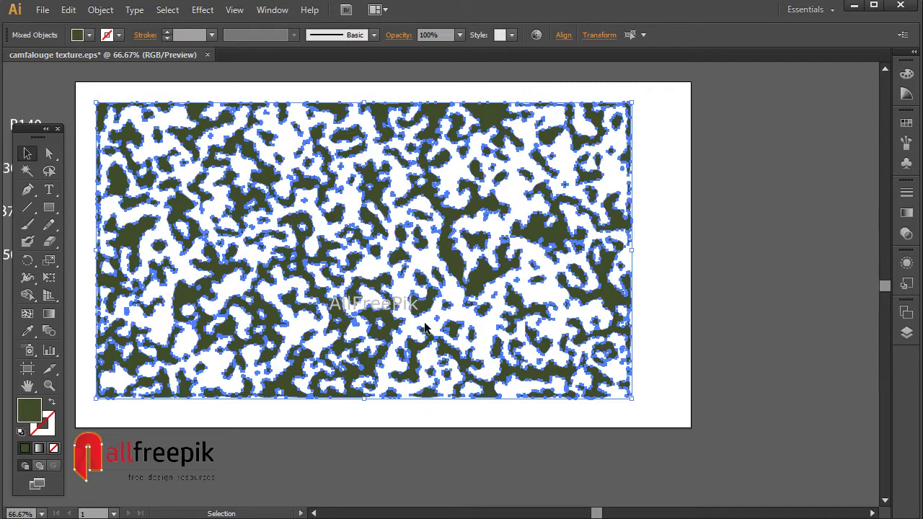
pyautogui.click(101, 10)
pyautogui.moveTo(116, 303)
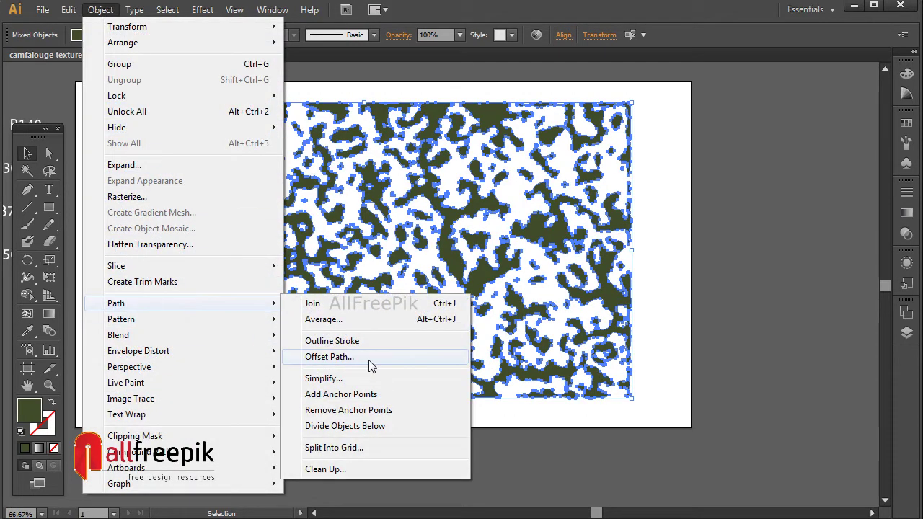
pyautogui.click(365, 377)
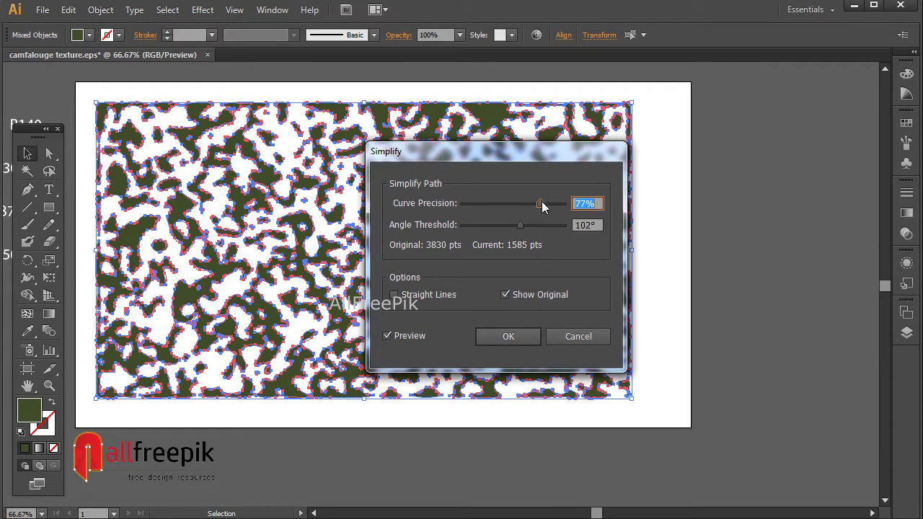
pyautogui.moveTo(543, 207); pyautogui.dragTo(545, 208)
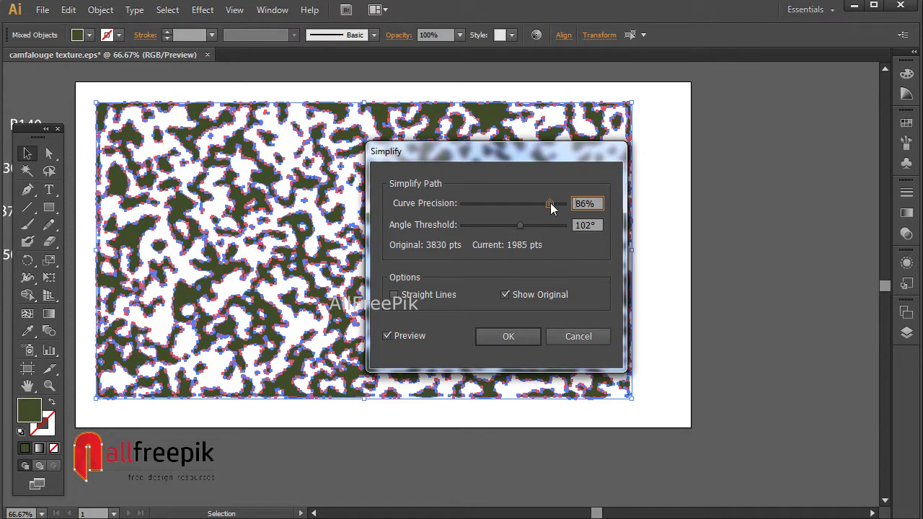
pyautogui.moveTo(521, 225); pyautogui.dragTo(555, 226)
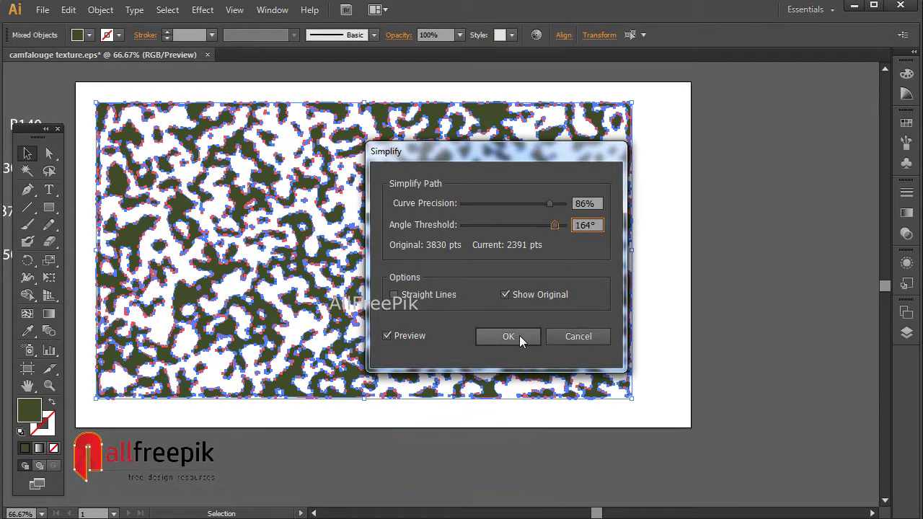
pyautogui.click(519, 335)
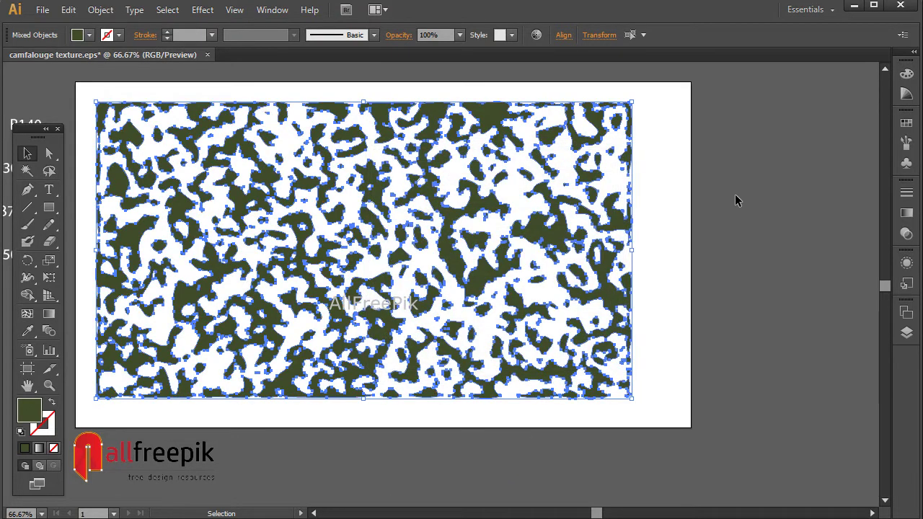
pyautogui.click(734, 200)
pyautogui.moveTo(86, 102); pyautogui.dragTo(678, 426)
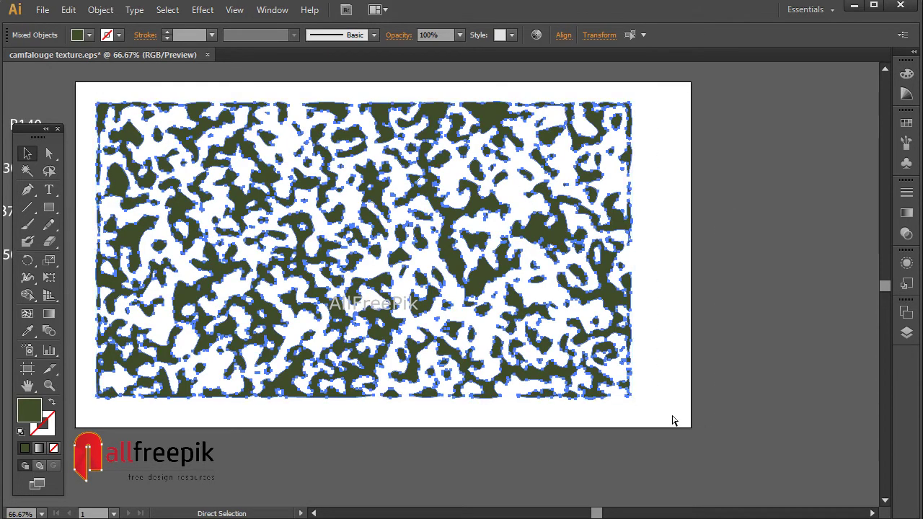
# Step: Group the camouflage paths, copy the group and paste a copy in front
pyautogui.hotkey('ctrl', 'g')
pyautogui.click(291, 101)
pyautogui.click(284, 121)
pyautogui.click(69, 10)
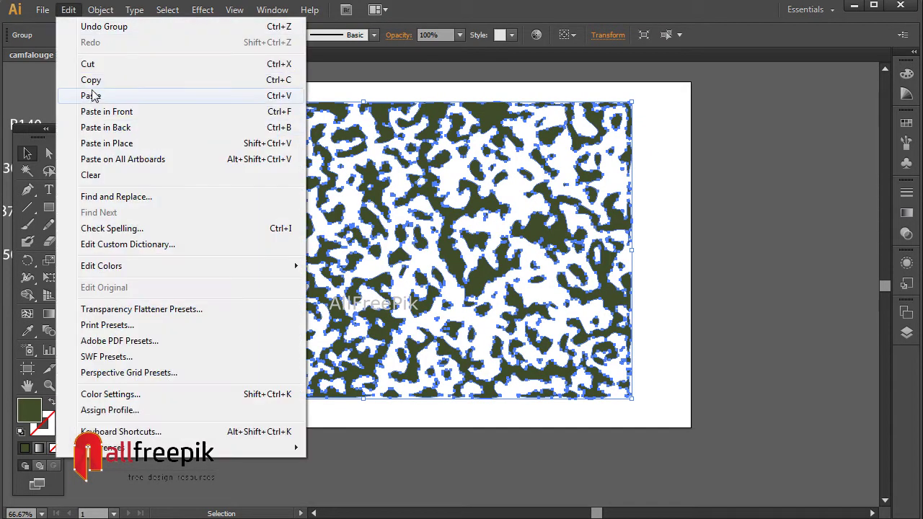
pyautogui.click(173, 80)
pyautogui.press('space')
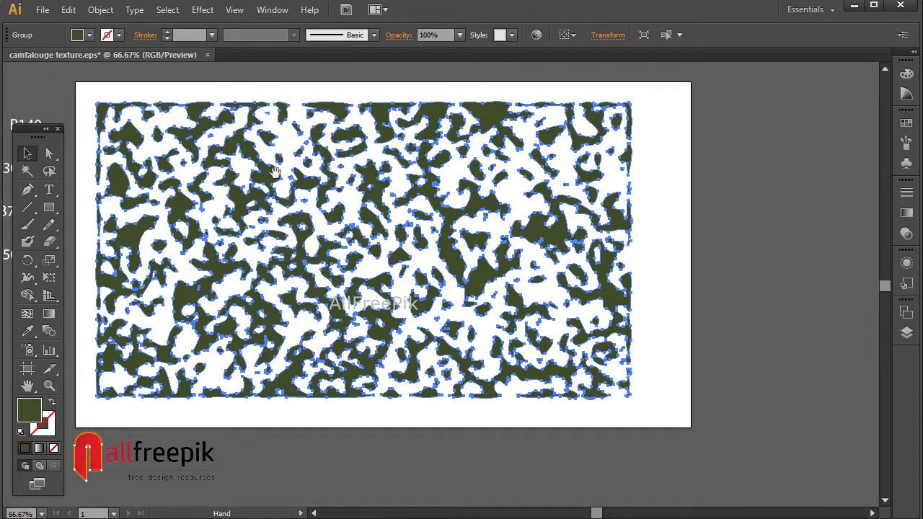
pyautogui.click(69, 10)
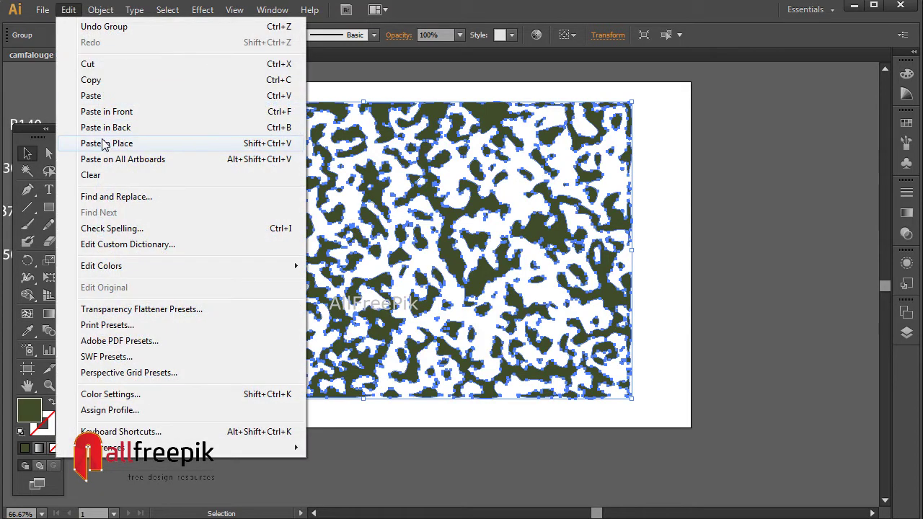
pyautogui.click(121, 112)
# Step: Reflect the pasted copy using Transform > Reflect
pyautogui.rightClick(594, 118)
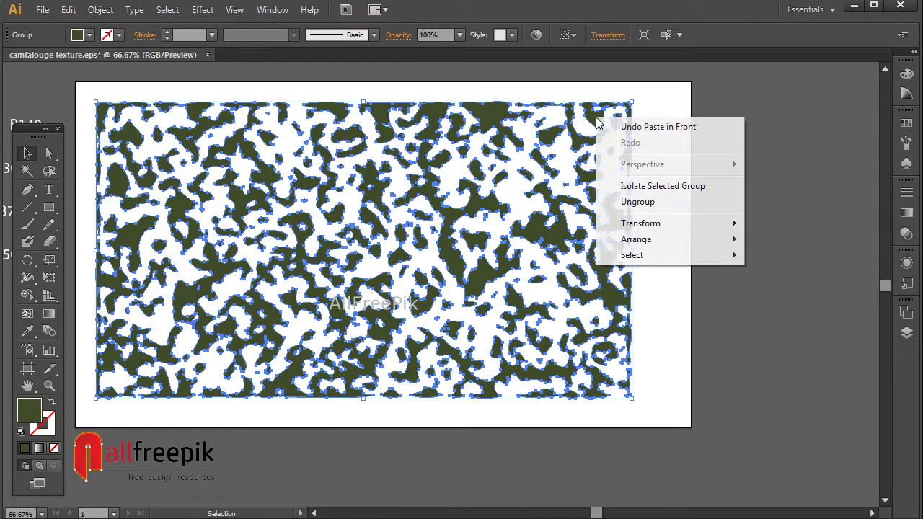
pyautogui.moveTo(640, 224)
pyautogui.click(458, 277)
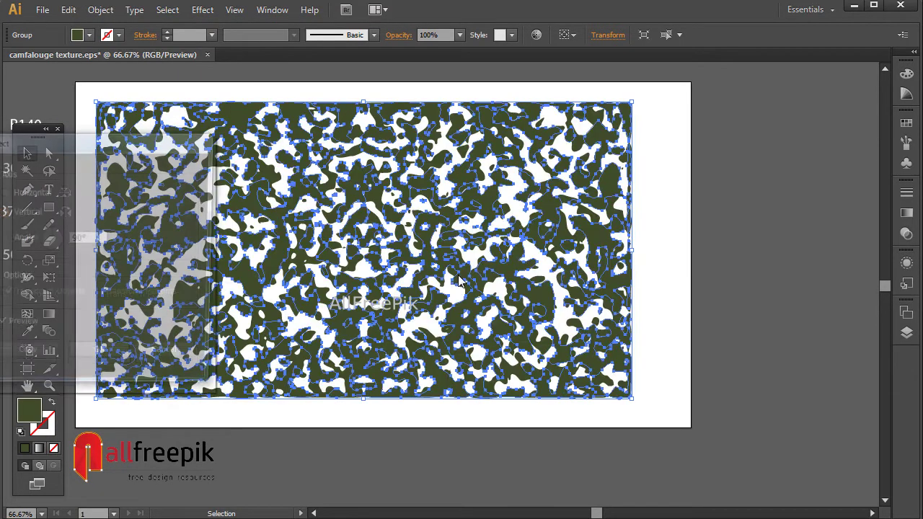
pyautogui.click(116, 360)
pyautogui.moveTo(207, 239); pyautogui.dragTo(420, 242)
# Step: Recolour the mirrored copy R40 G60 B30 and send it to the back
pyautogui.click(27, 331)
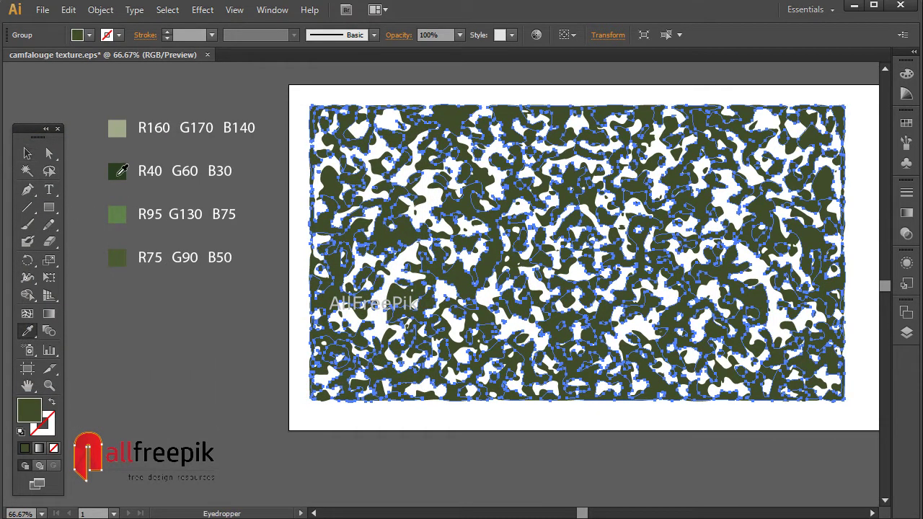
pyautogui.click(121, 164)
pyautogui.press('v')
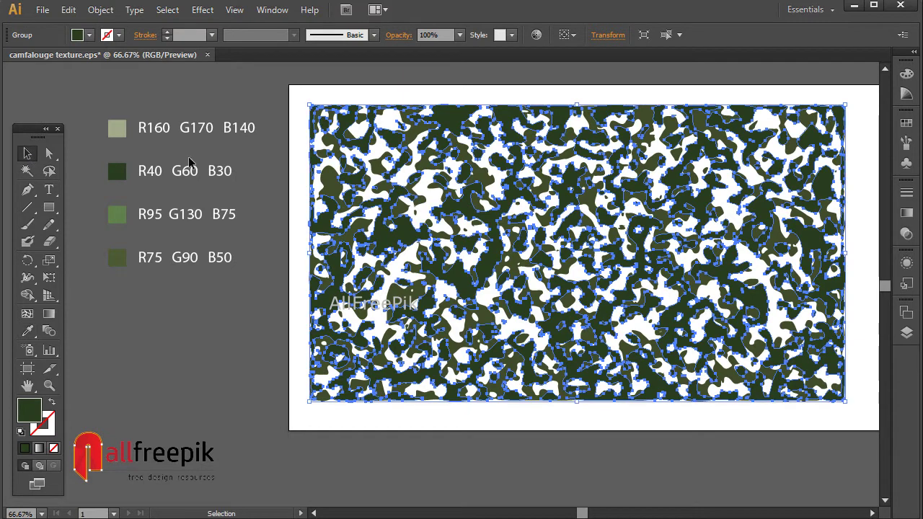
pyautogui.rightClick(512, 113)
pyautogui.moveTo(553, 232)
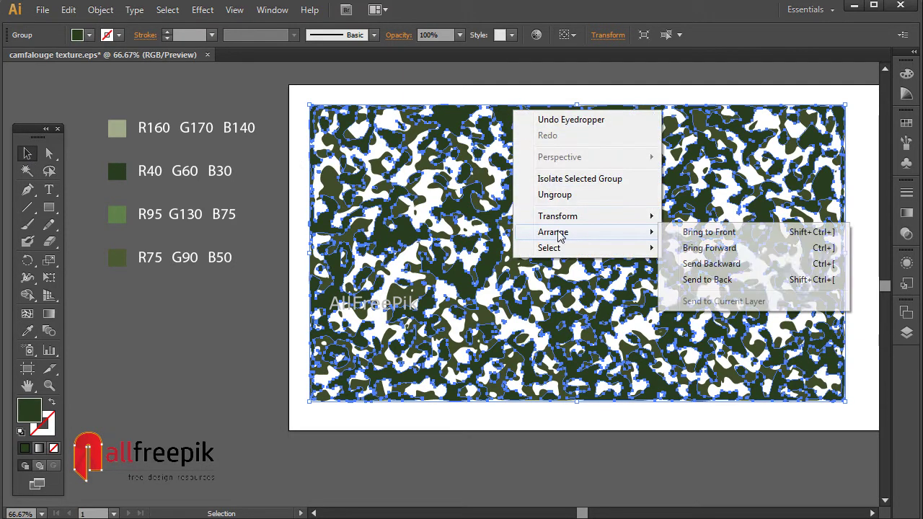
pyautogui.click(707, 279)
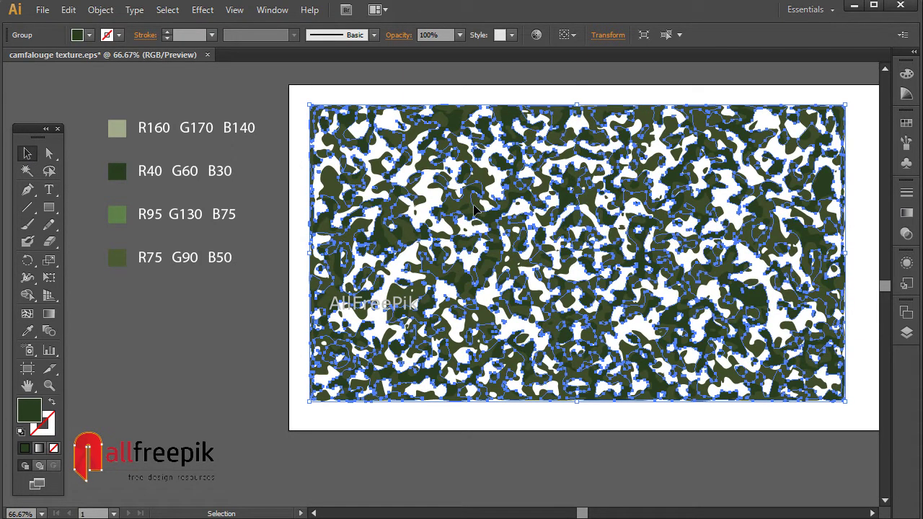
pyautogui.keyDown('shift'); pyautogui.click(588, 159); pyautogui.keyUp('shift')
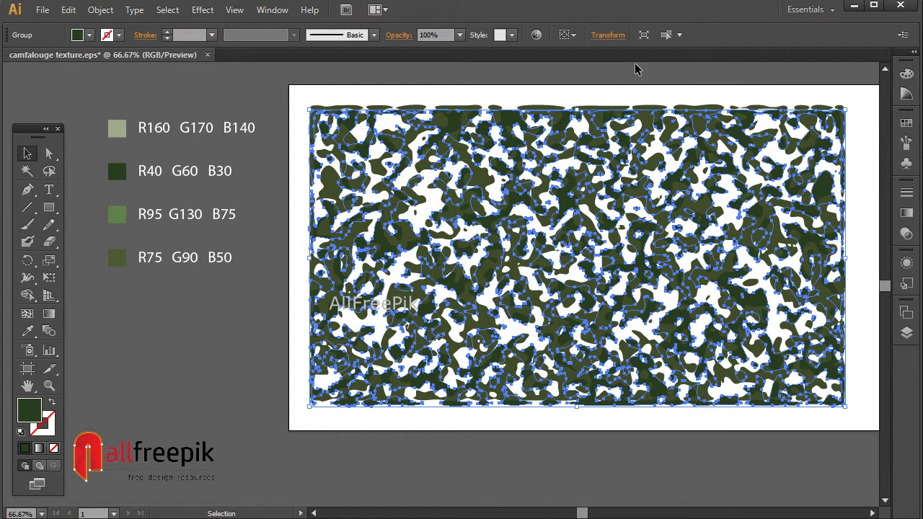
# Step: Copy the camouflage group and paste a new copy on top
pyautogui.click(633, 93)
pyautogui.click(612, 160)
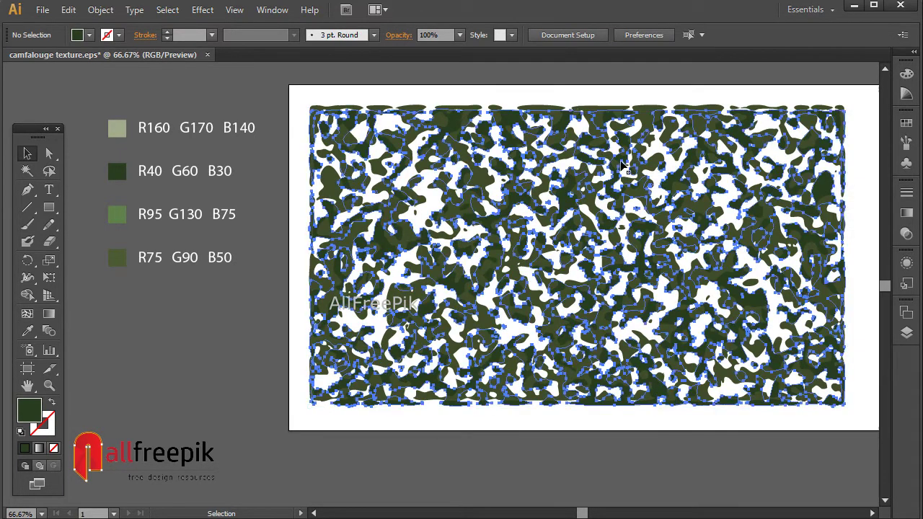
pyautogui.click(68, 9)
pyautogui.click(89, 80)
pyautogui.click(69, 9)
pyautogui.click(107, 111)
# Step: Reflect the pasted copy across the horizontal axis
pyautogui.rightClick(517, 143)
pyautogui.moveTo(559, 248)
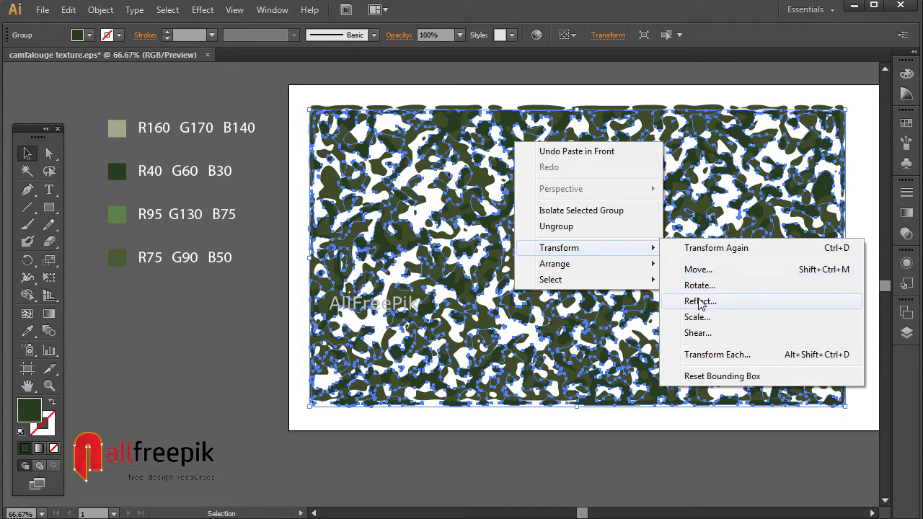
pyautogui.click(699, 302)
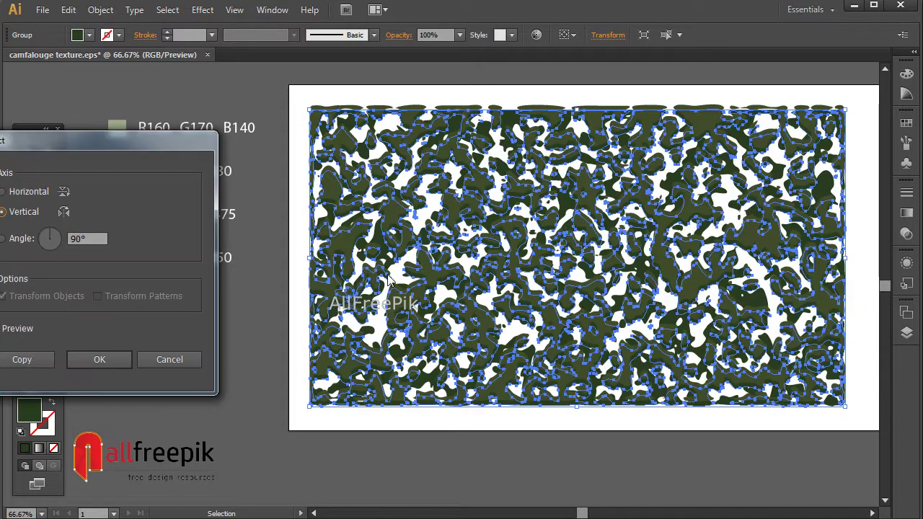
pyautogui.click(27, 192)
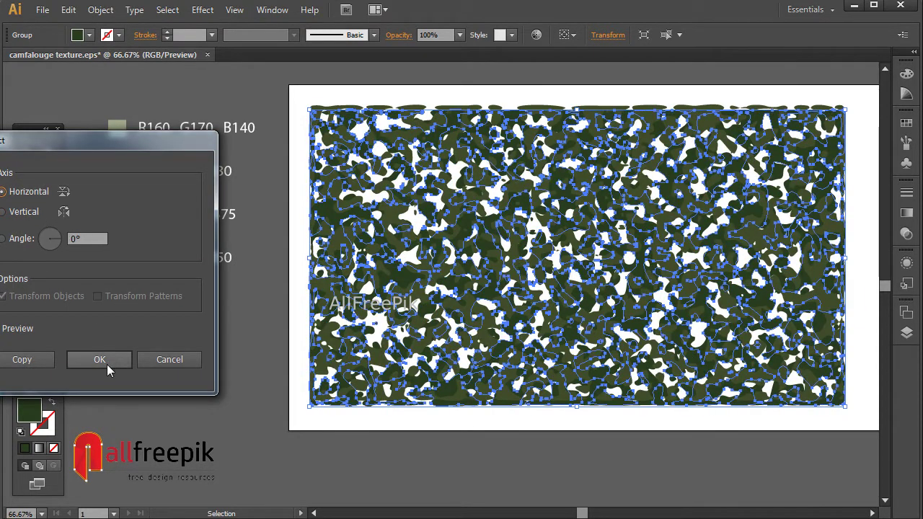
pyautogui.click(101, 360)
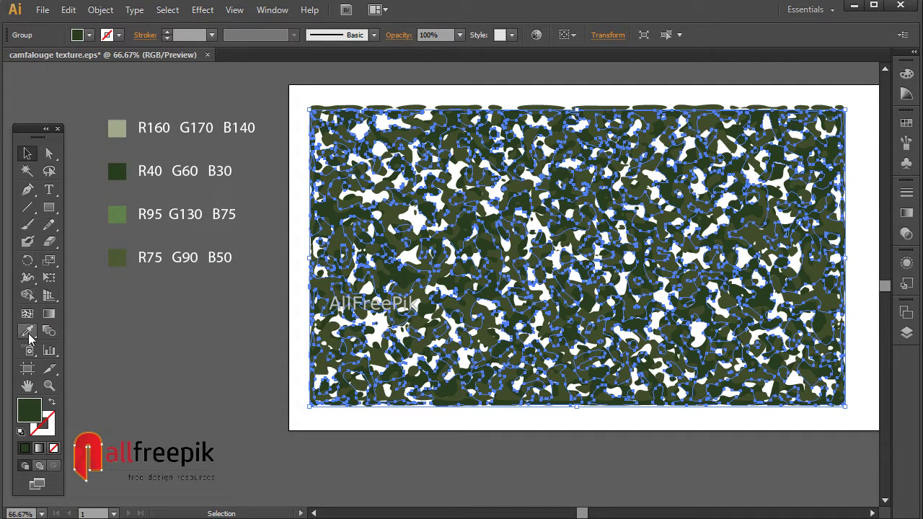
# Step: Recolour the reflected copy olive R75 G90 B50 and send it to the back
pyautogui.click(28, 331)
pyautogui.click(119, 257)
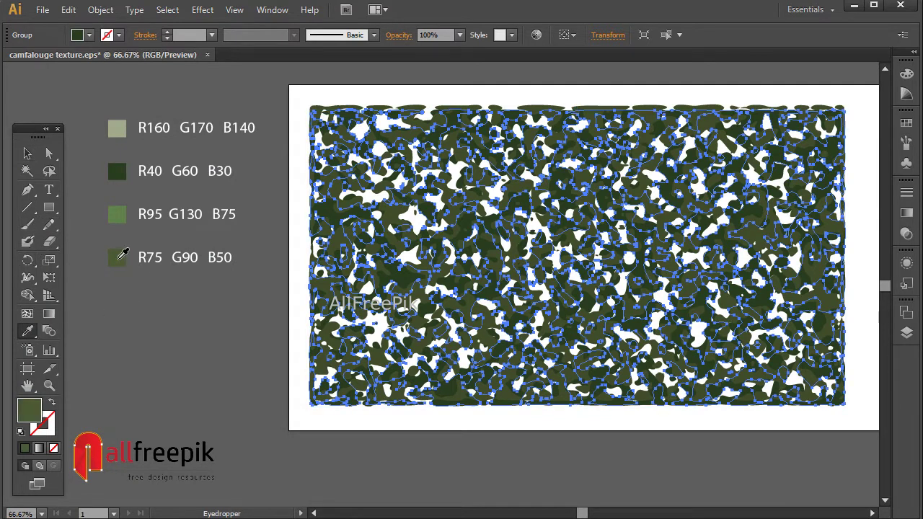
pyautogui.click(27, 153)
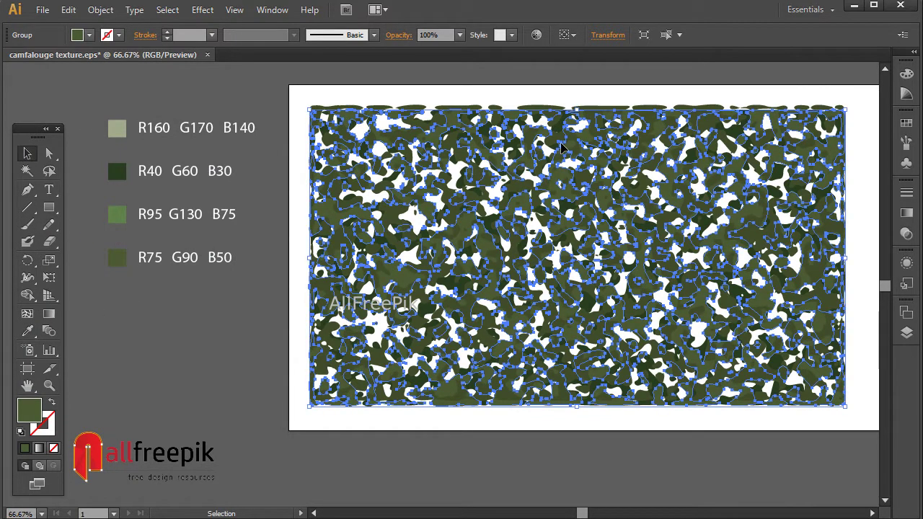
pyautogui.rightClick(556, 191)
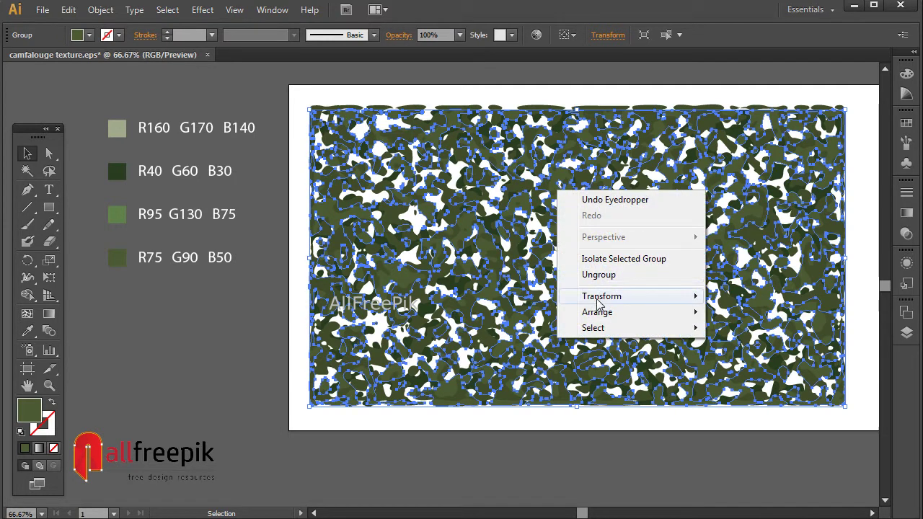
pyautogui.moveTo(597, 312)
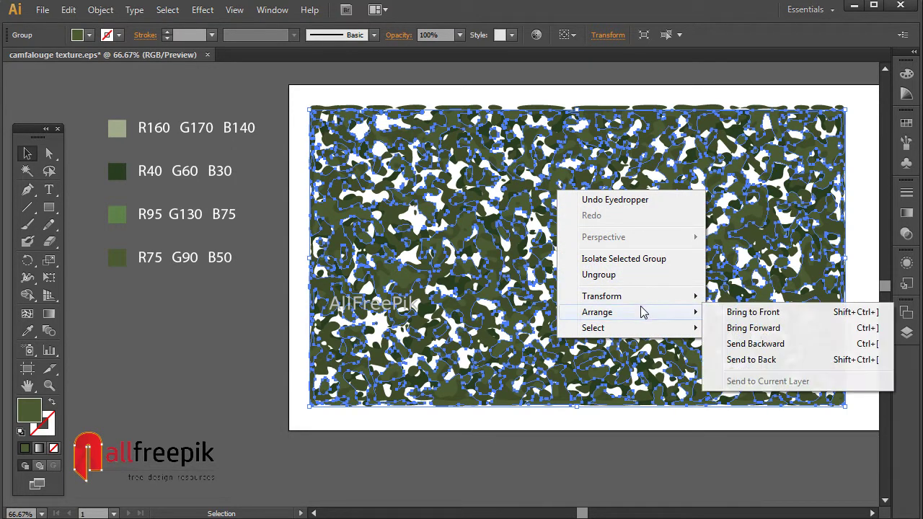
pyautogui.click(755, 360)
pyautogui.click(519, 447)
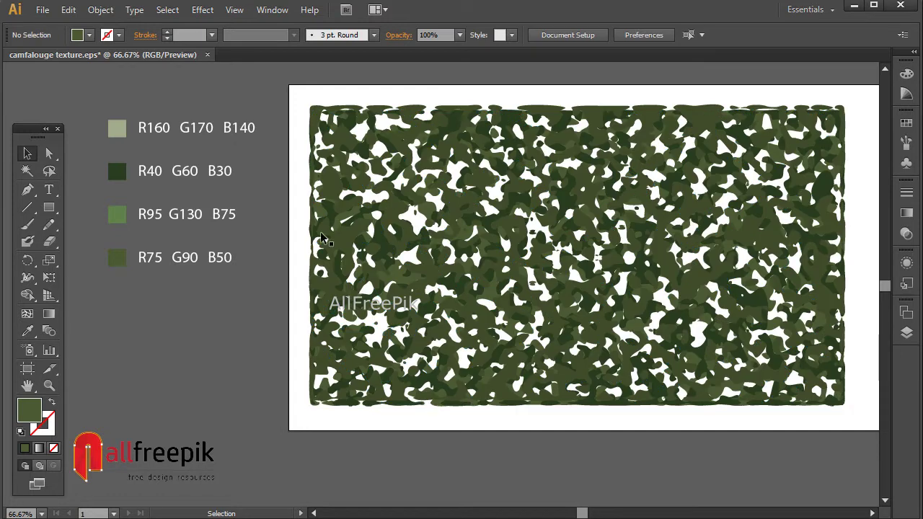
# Step: Draw a rectangle over the texture, fill it R160 G170 B140, and send it to back
pyautogui.click(49, 207)
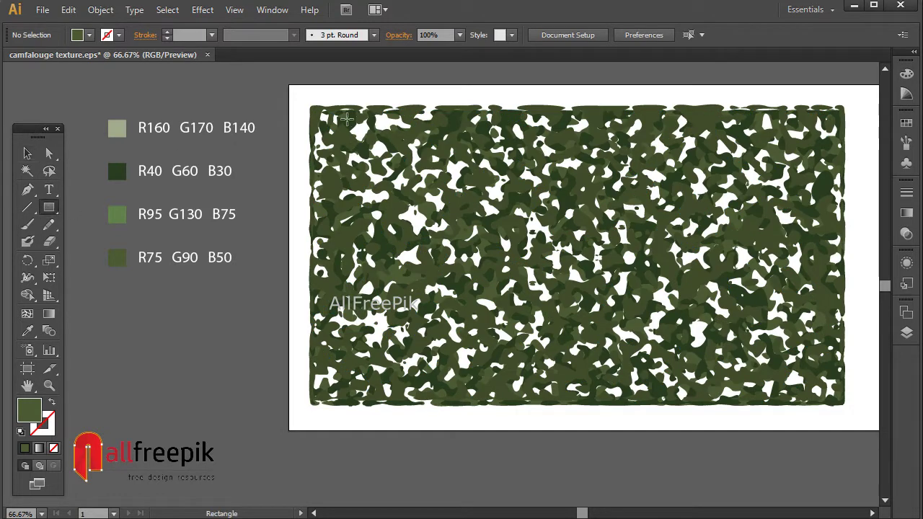
pyautogui.moveTo(305, 106); pyautogui.dragTo(671, 413)
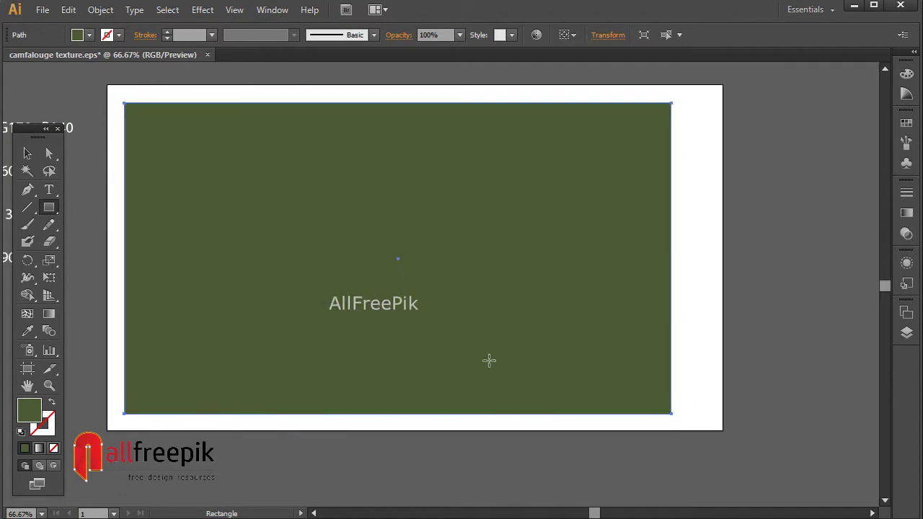
pyautogui.moveTo(286, 292); pyautogui.dragTo(477, 292)
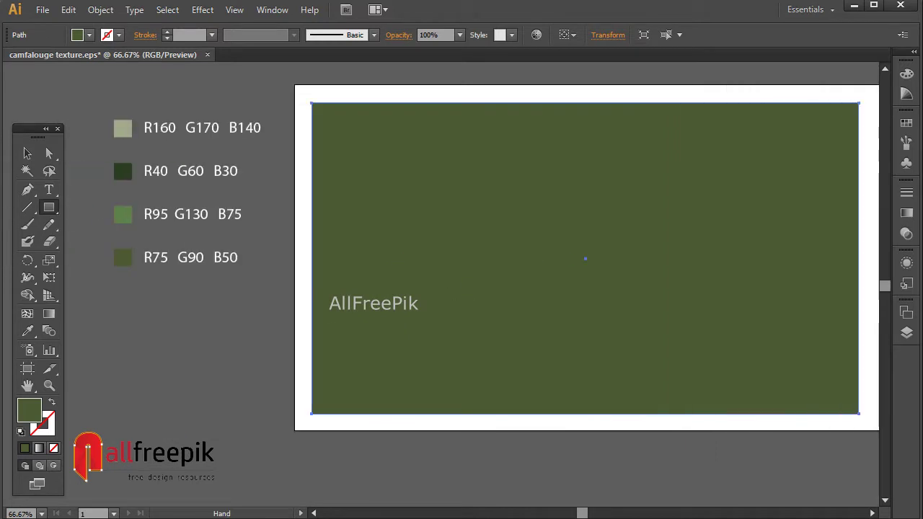
pyautogui.click(28, 330)
pyautogui.click(124, 130)
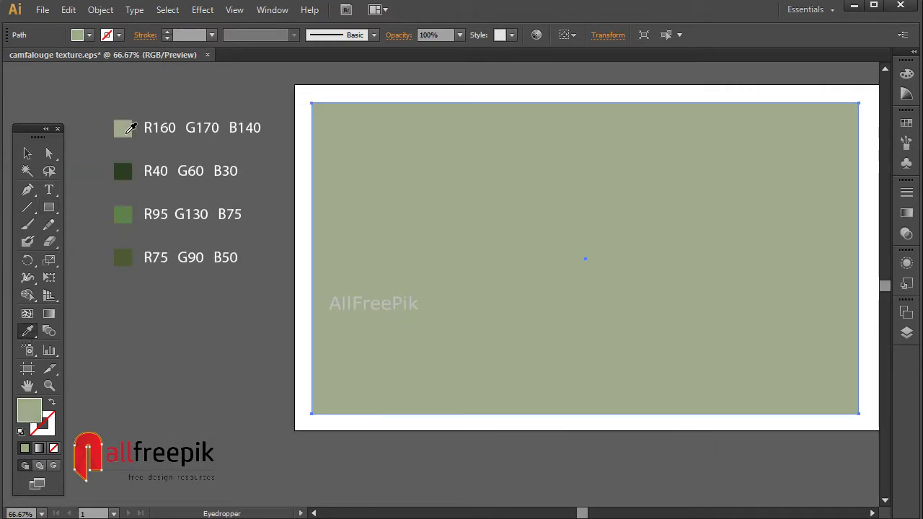
pyautogui.click(27, 153)
pyautogui.rightClick(417, 133)
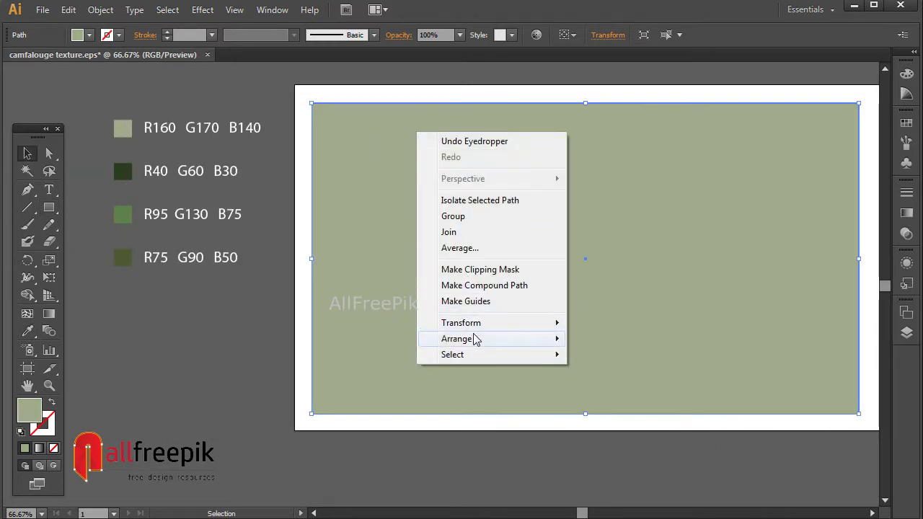
pyautogui.moveTo(458, 339)
pyautogui.click(610, 385)
# Step: Zoom in to inspect the four-tone camouflage at actual size, then zoom out
pyautogui.moveTo(566, 179); pyautogui.dragTo(480, 189)
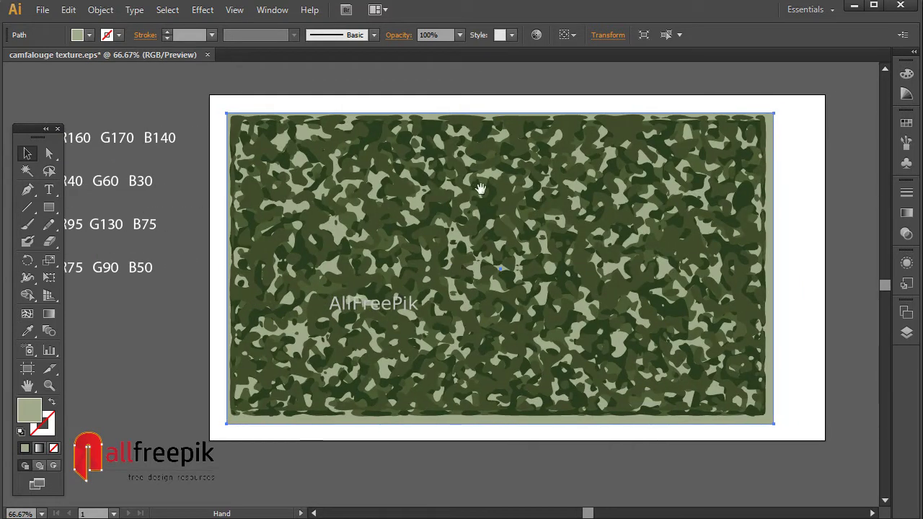
pyautogui.click(490, 87)
pyautogui.moveTo(271, 131); pyautogui.dragTo(720, 409)
pyautogui.moveTo(334, 231); pyautogui.dragTo(354, 219)
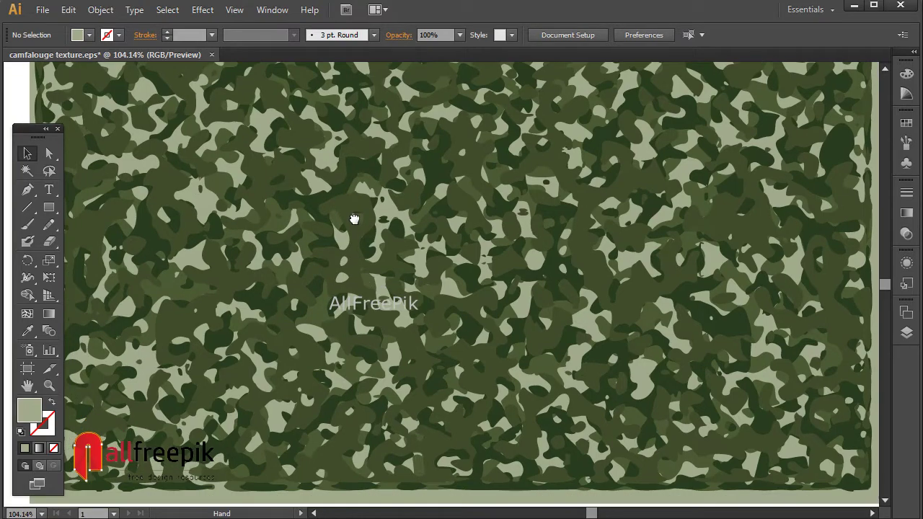
pyautogui.click(360, 218)
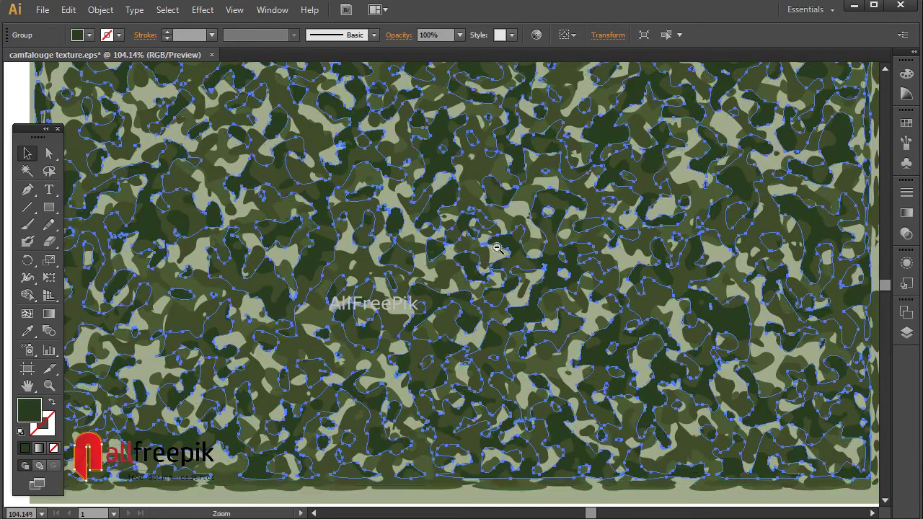
pyautogui.hotkey('ctrl', '1')
pyautogui.click(845, 302)
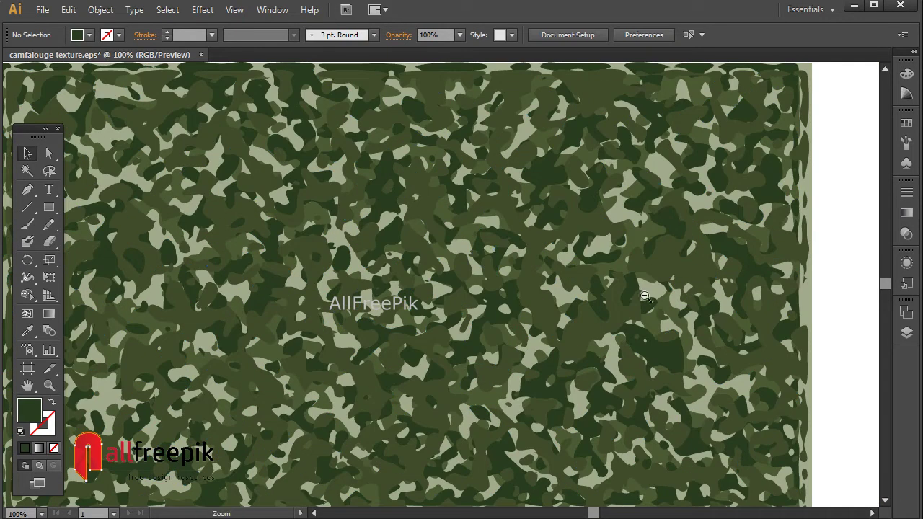
pyautogui.hotkey('ctrl', '-')
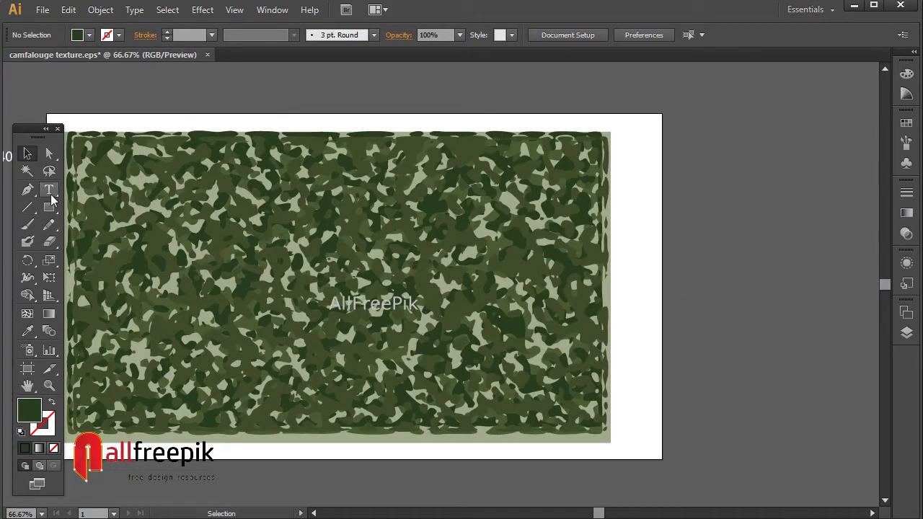
# Step: Draw a rectangle inside the camouflage texture to serve as the clipping boundary
pyautogui.click(49, 207)
pyautogui.moveTo(110, 164); pyautogui.dragTo(531, 411)
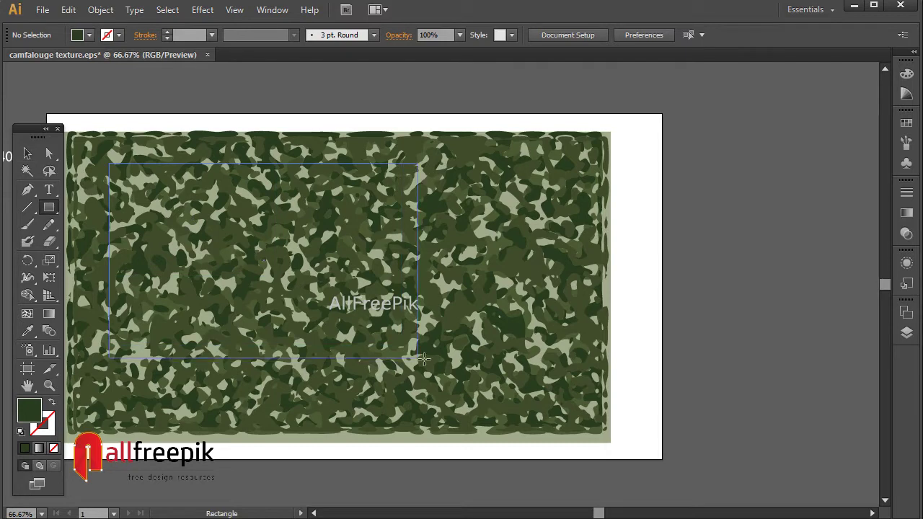
pyautogui.click(27, 153)
pyautogui.hscroll(-2, 147, 126)
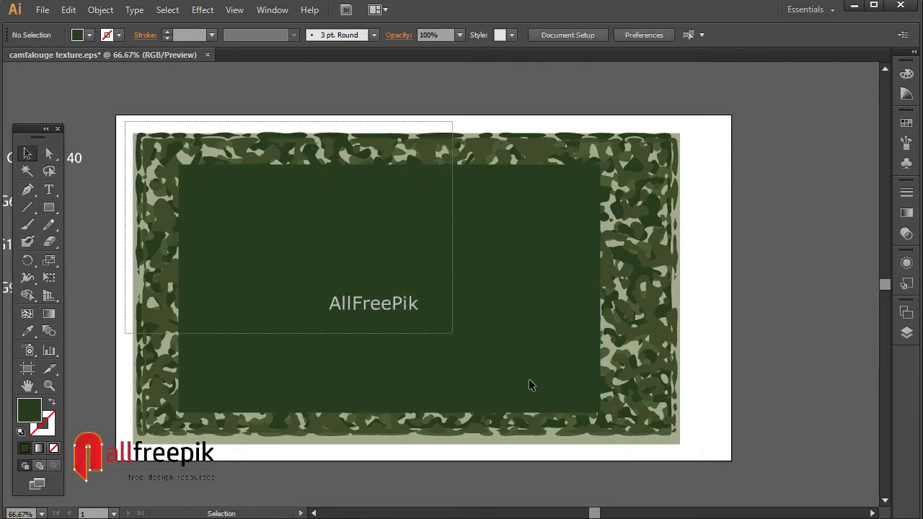
# Step: Select the texture and rectangle together and make a clipping mask, then zoom in on the result
pyautogui.moveTo(147, 127); pyautogui.dragTo(680, 478)
pyautogui.rightClick(435, 304)
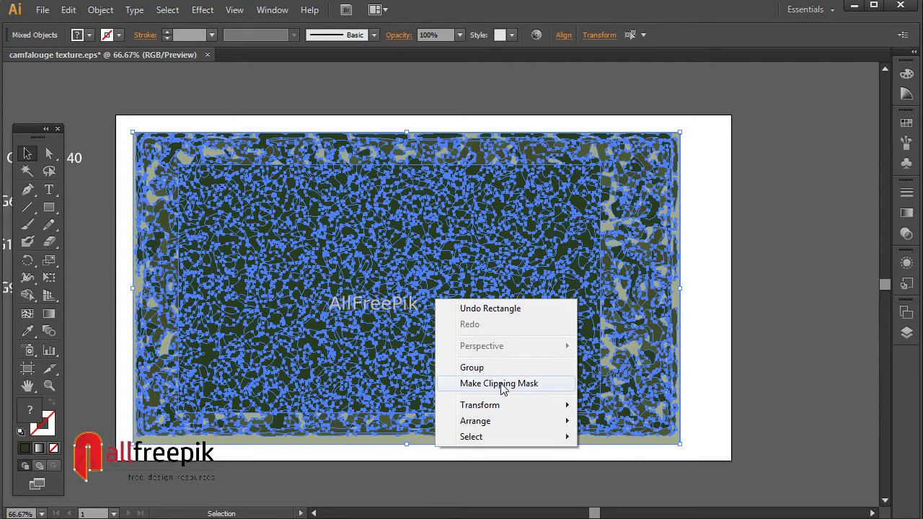
pyautogui.click(476, 384)
pyautogui.click(719, 269)
pyautogui.moveTo(189, 171); pyautogui.dragTo(598, 409)
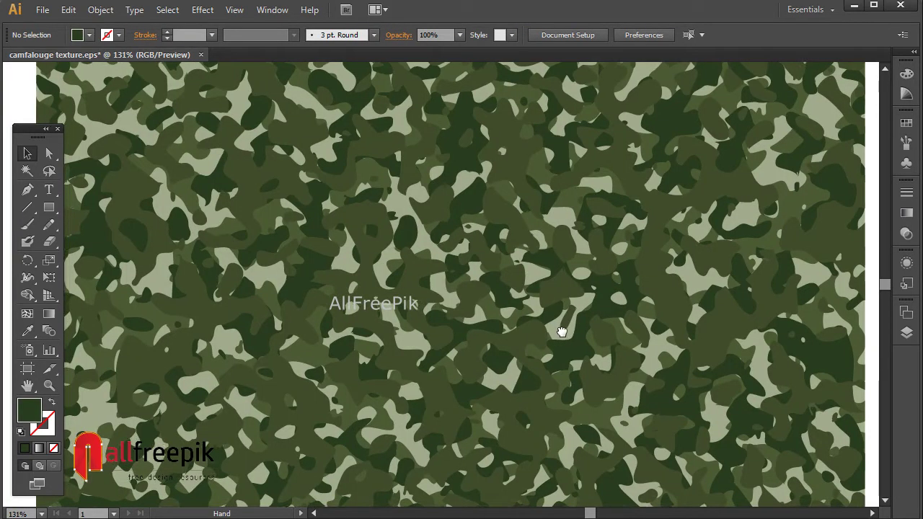
pyautogui.moveTo(562, 332); pyautogui.dragTo(577, 330)
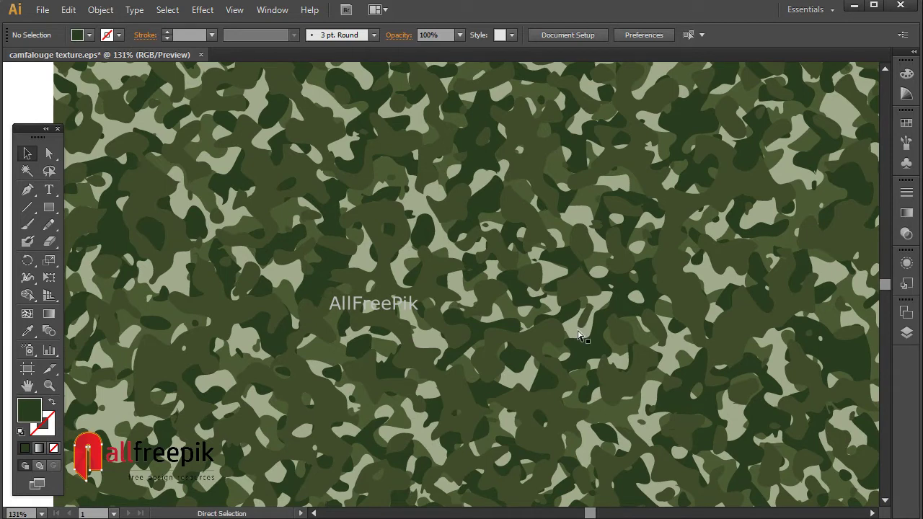
pyautogui.hotkey('ctrl', '0')
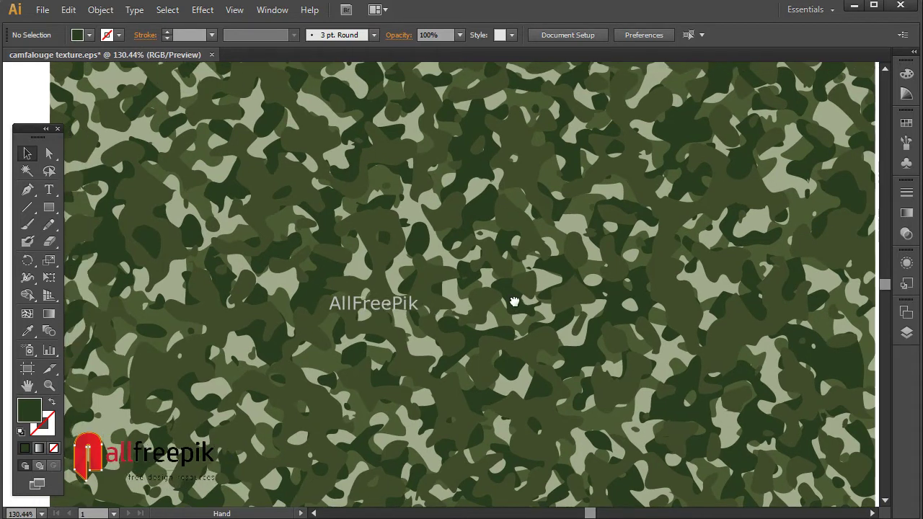
pyautogui.moveTo(496, 295); pyautogui.dragTo(516, 303)
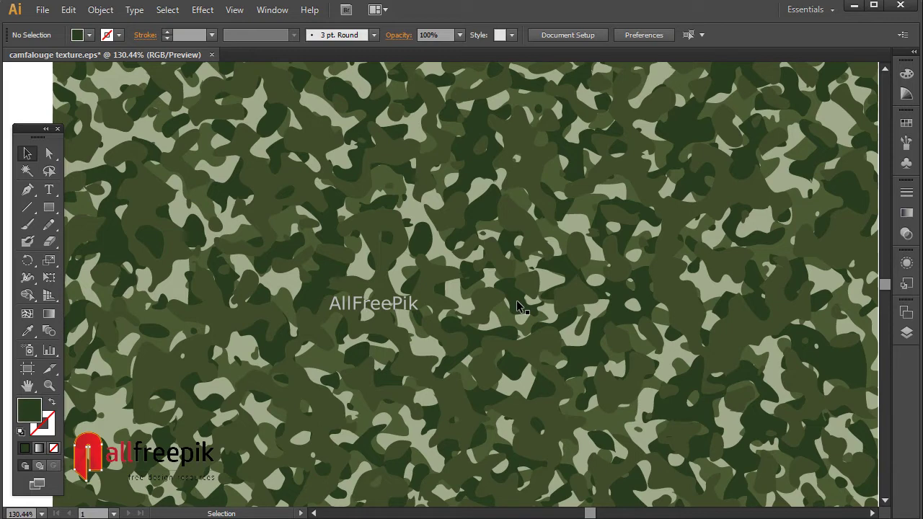